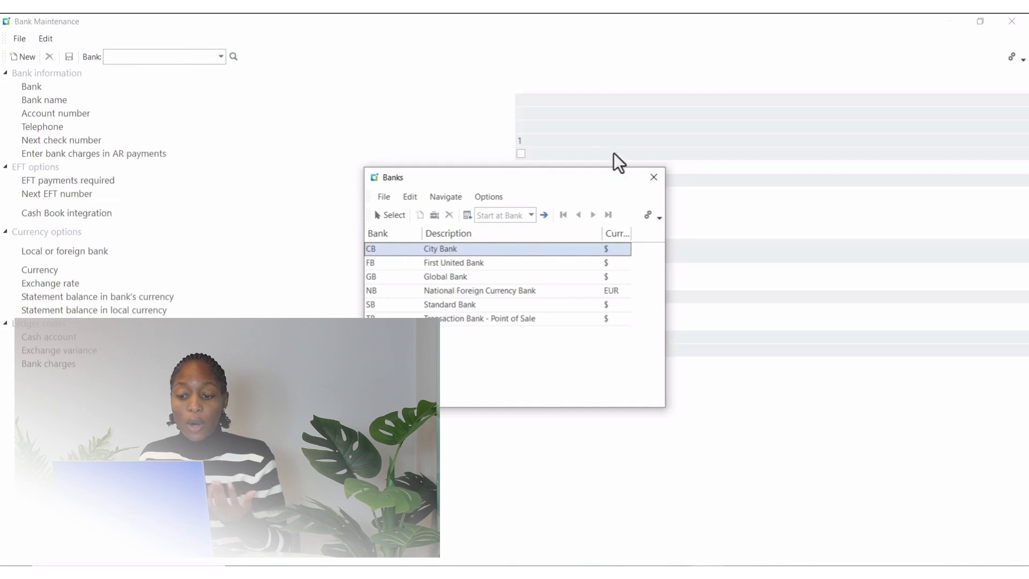
click(654, 177)
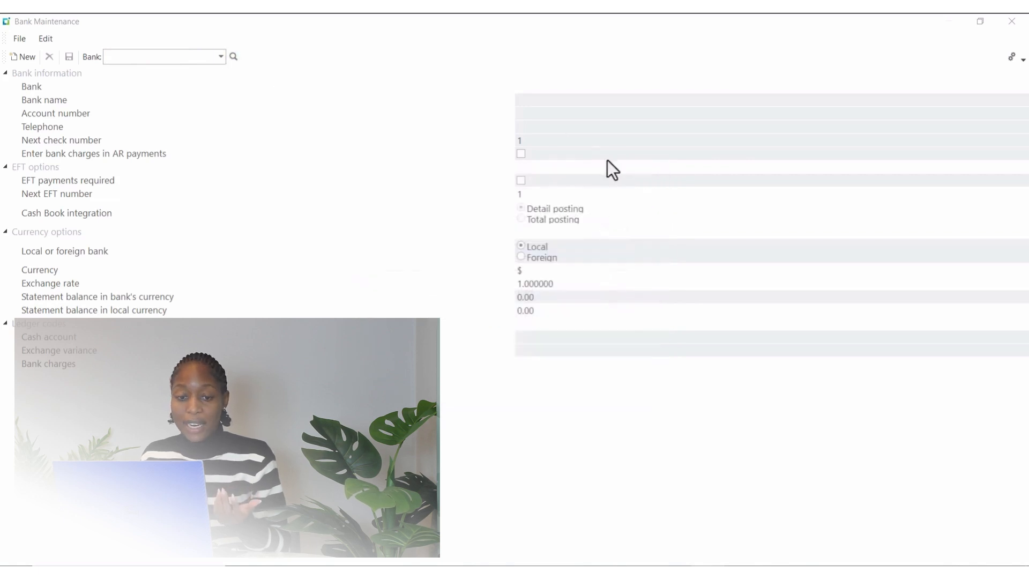
click(26, 59)
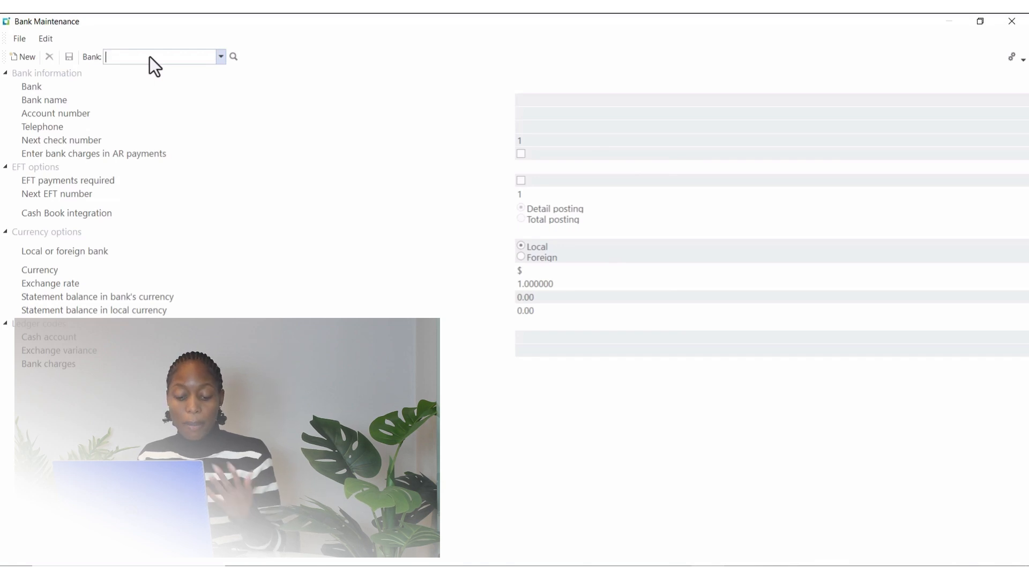
text(A)
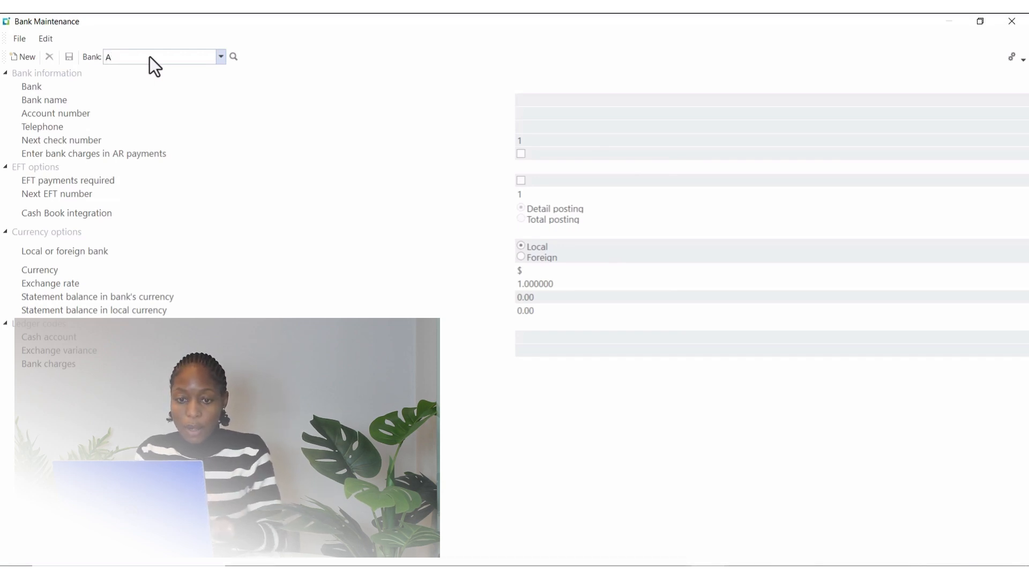
text(C)
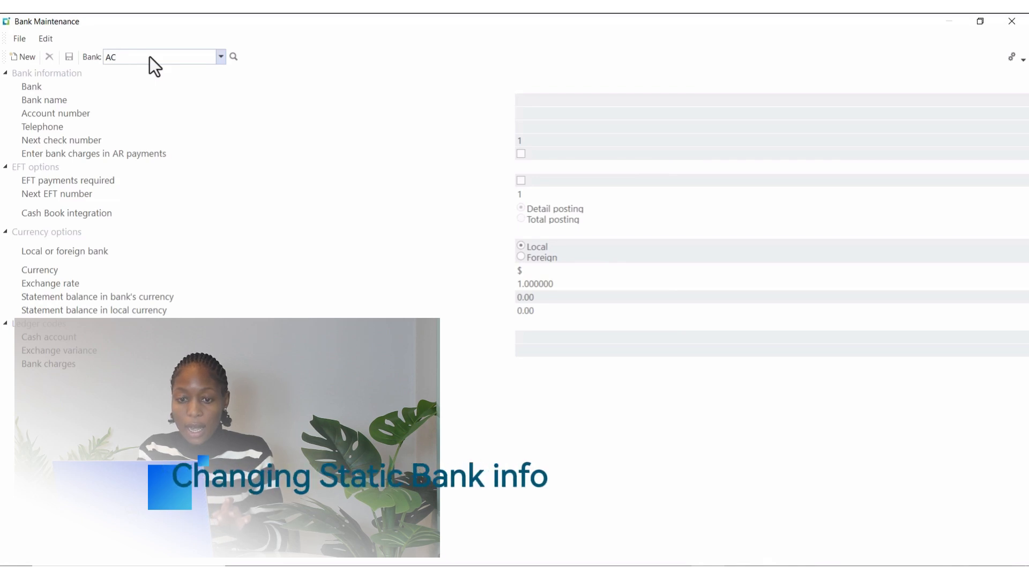
key(Tab)
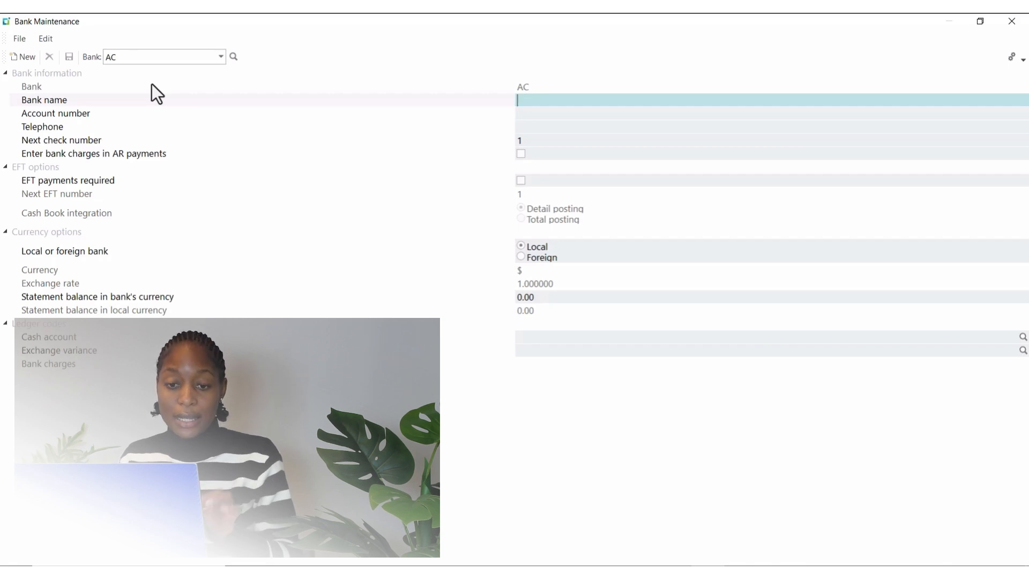
Step: Look up the existing bank GB (Global Bank) and load its record for editing
click(233, 57)
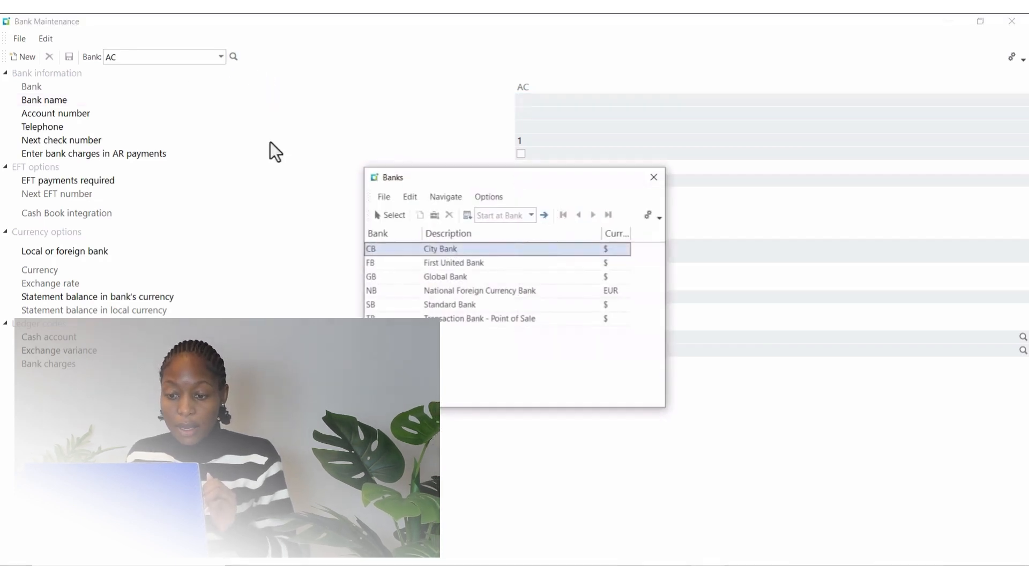
click(385, 278)
click(390, 215)
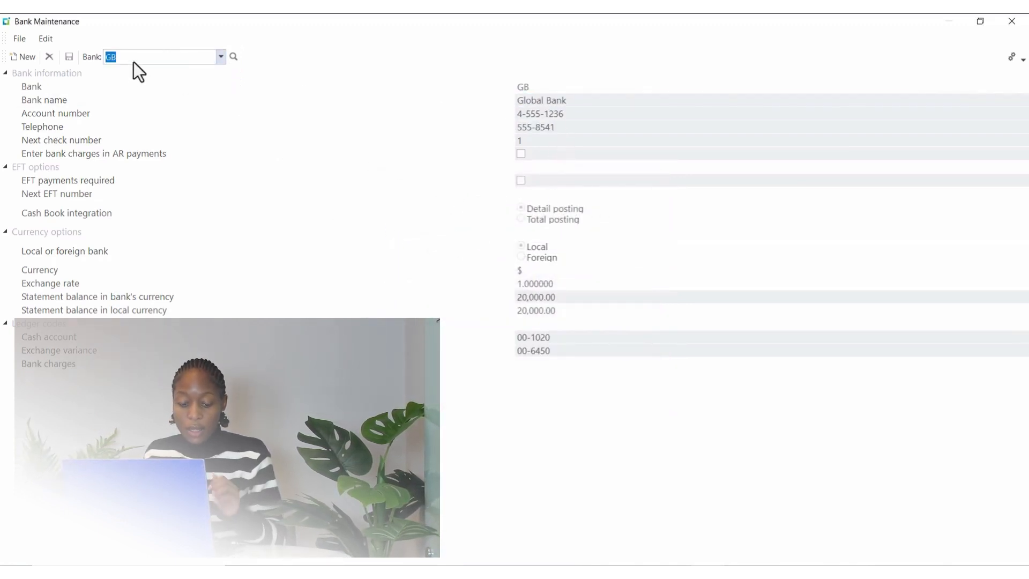
key(Tab)
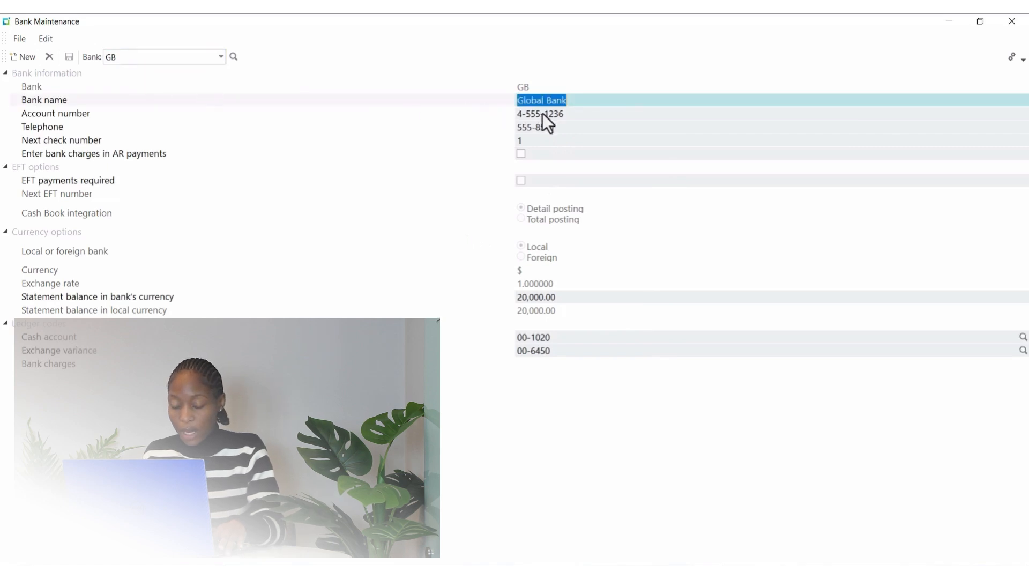
Step: Replace the last three digits of Global Bank's telephone number, save the record and close Bank Maintenance
key(Tab)
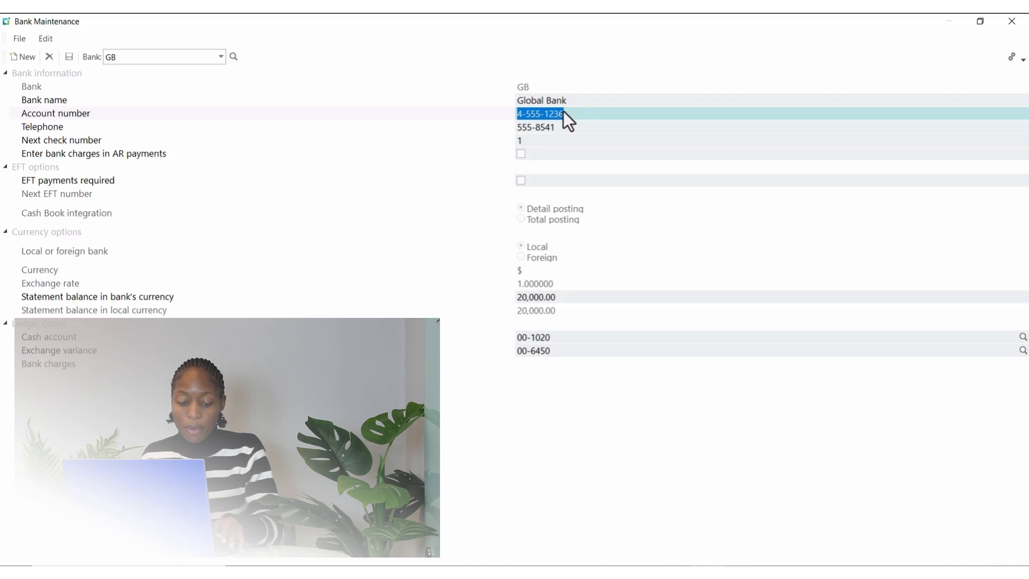
key(Tab)
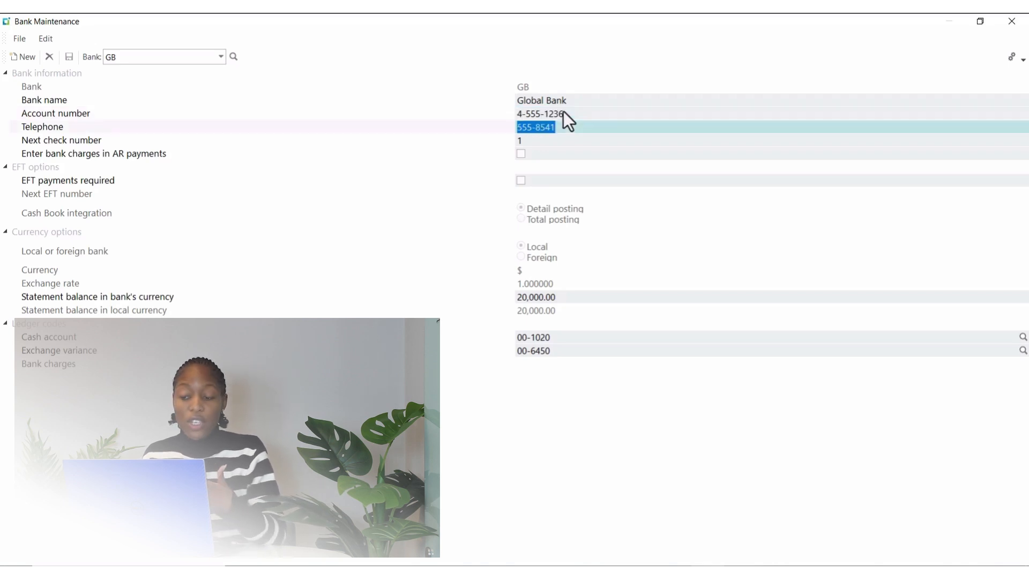
click(564, 125)
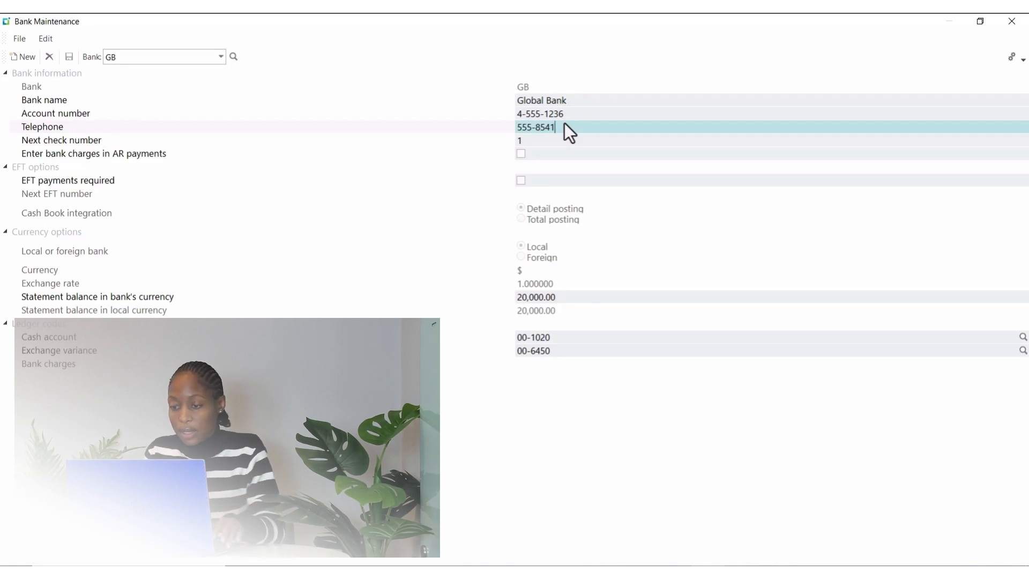
key(BackSpace)
key(BackSpace)
key(BackSpace)
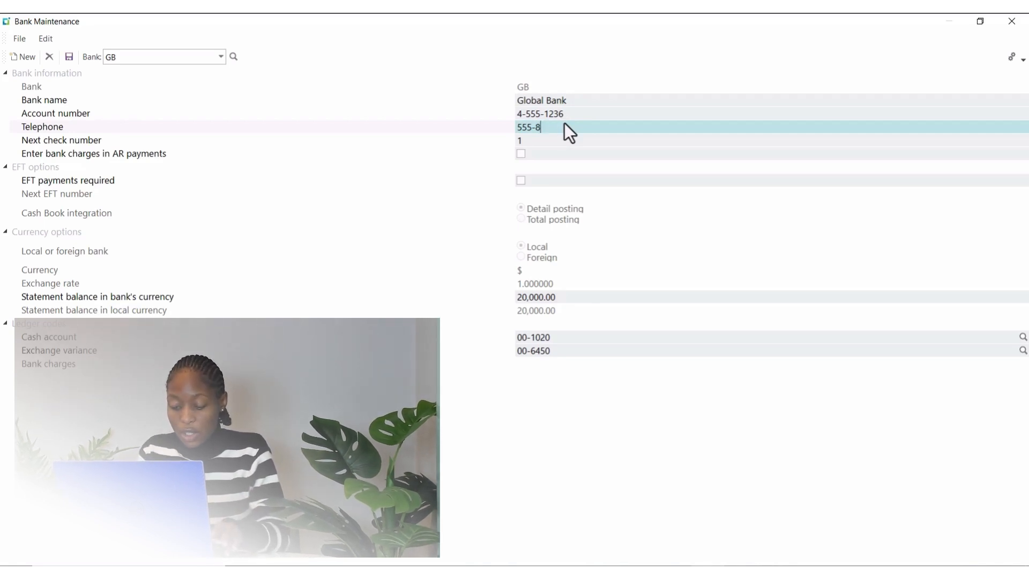
text(678)
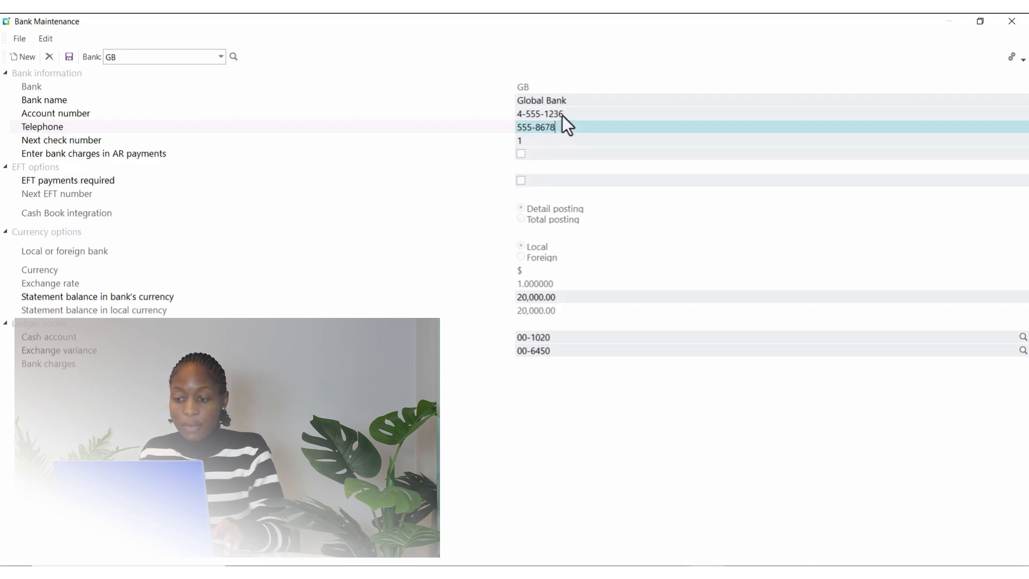
click(70, 61)
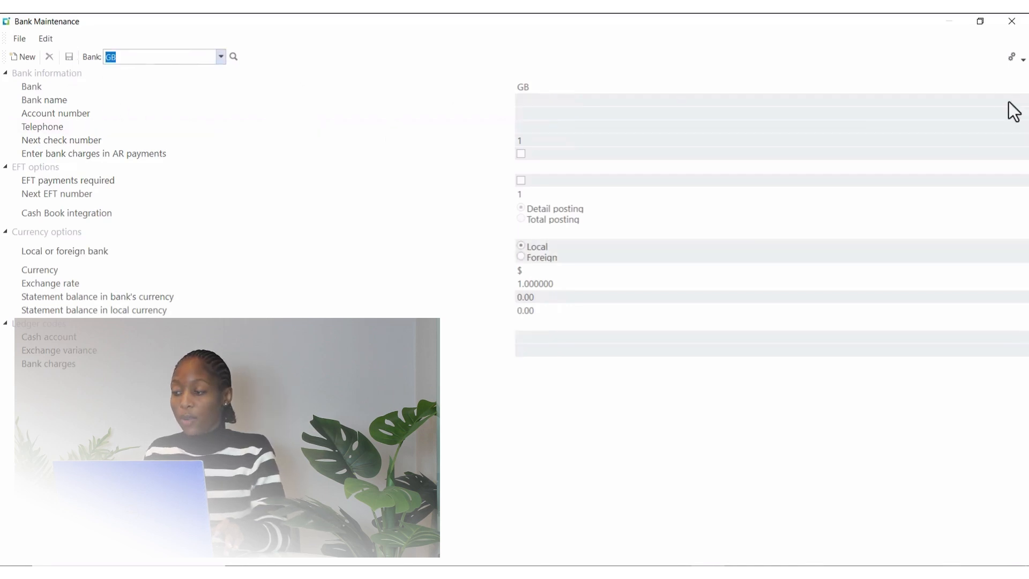
click(1013, 22)
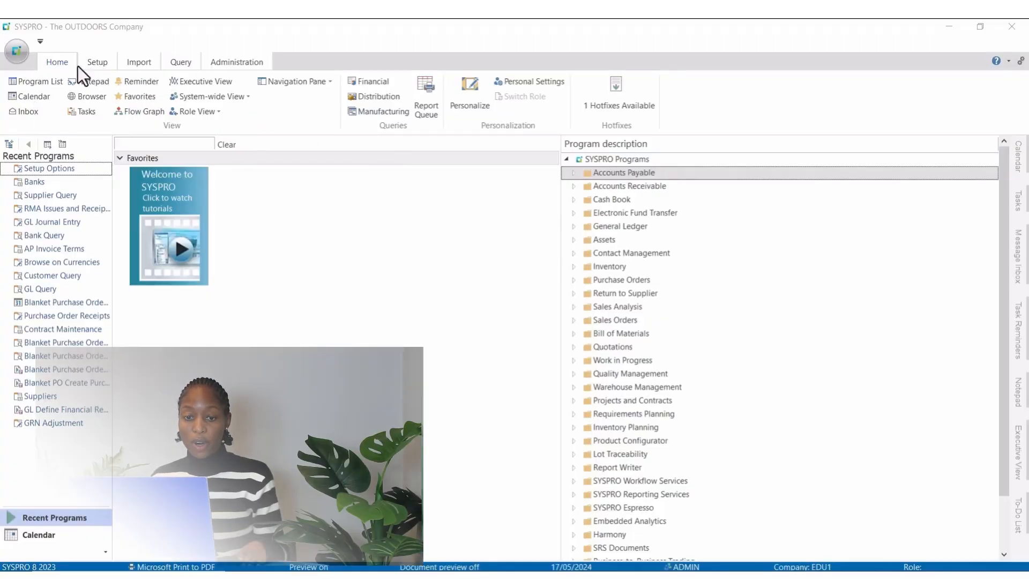
Step: Open Setup Options for the company and dismiss the B/O Logon error
click(100, 65)
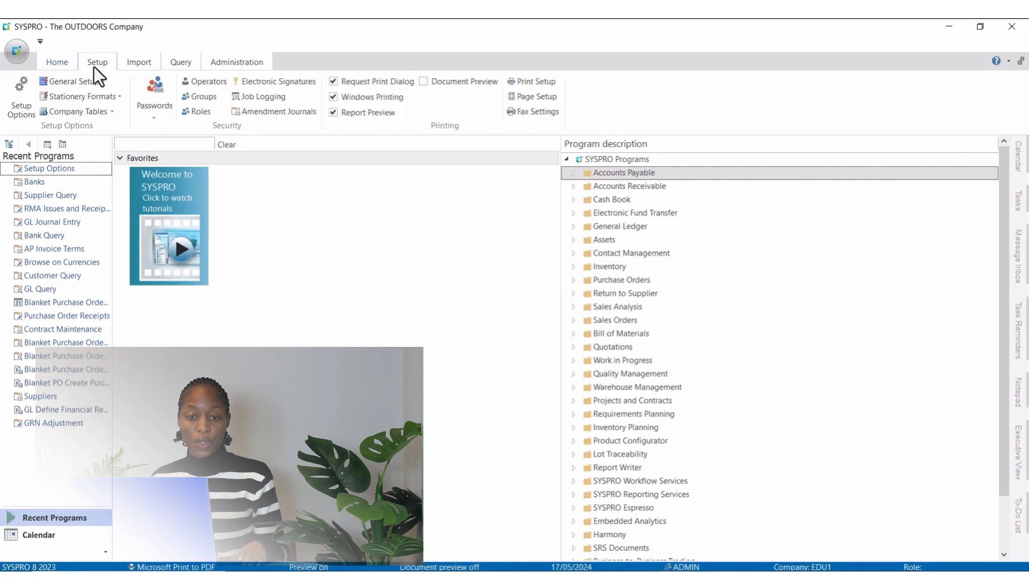
click(17, 115)
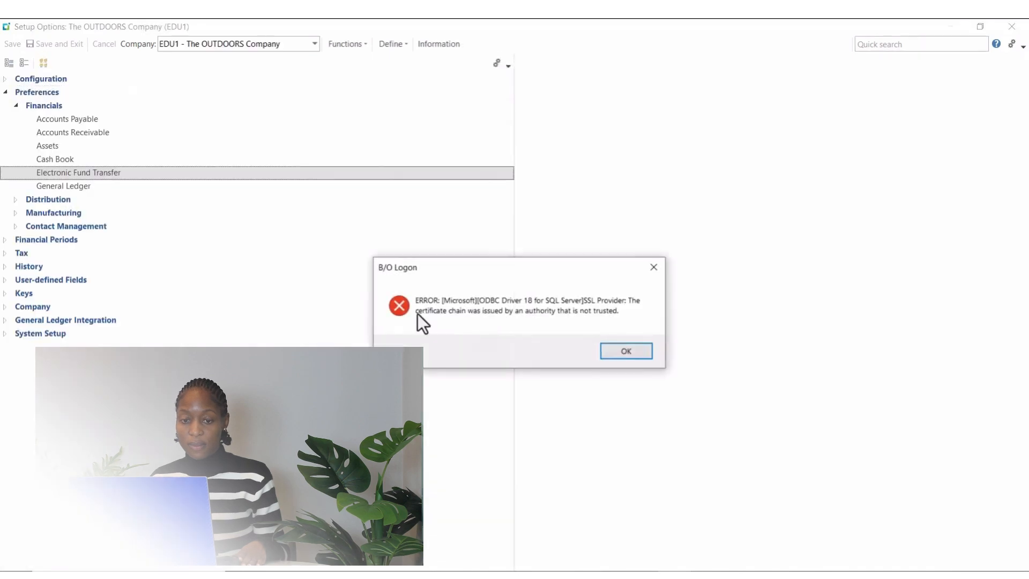
click(626, 352)
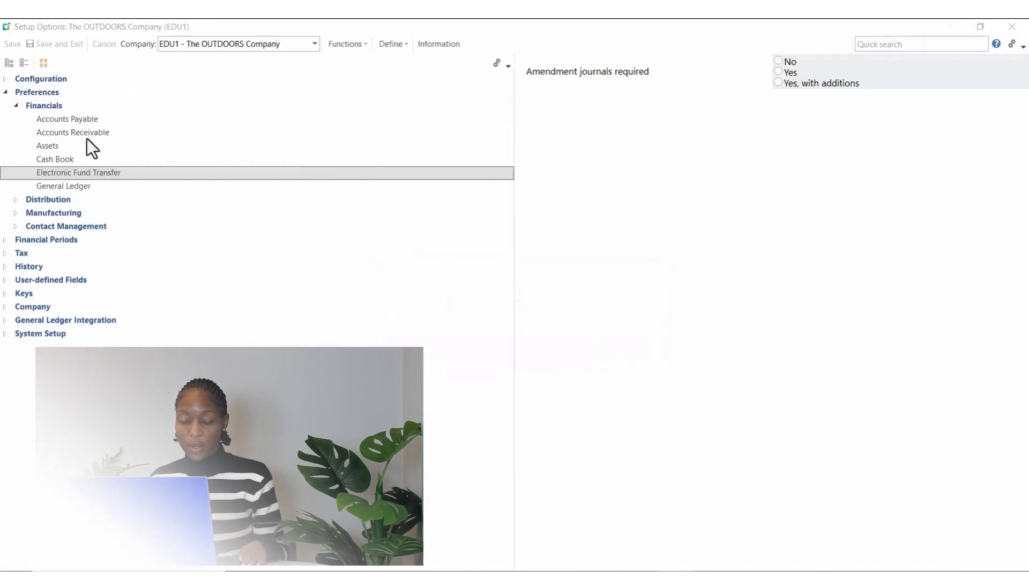
Step: Set Amendment journals required to "Yes, with additions" in the Electronic Fund Transfer preferences under Financials
click(15, 105)
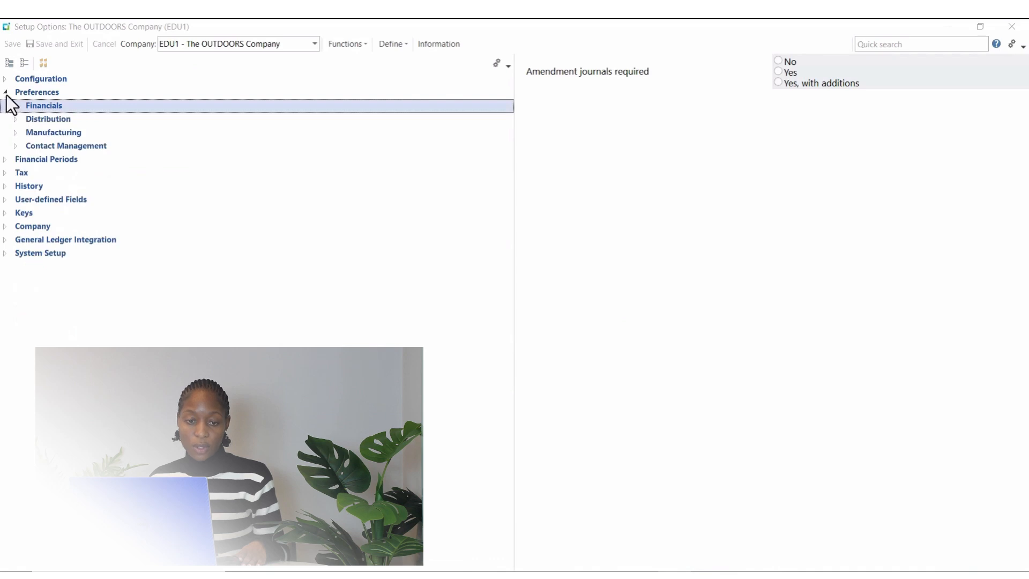
click(6, 94)
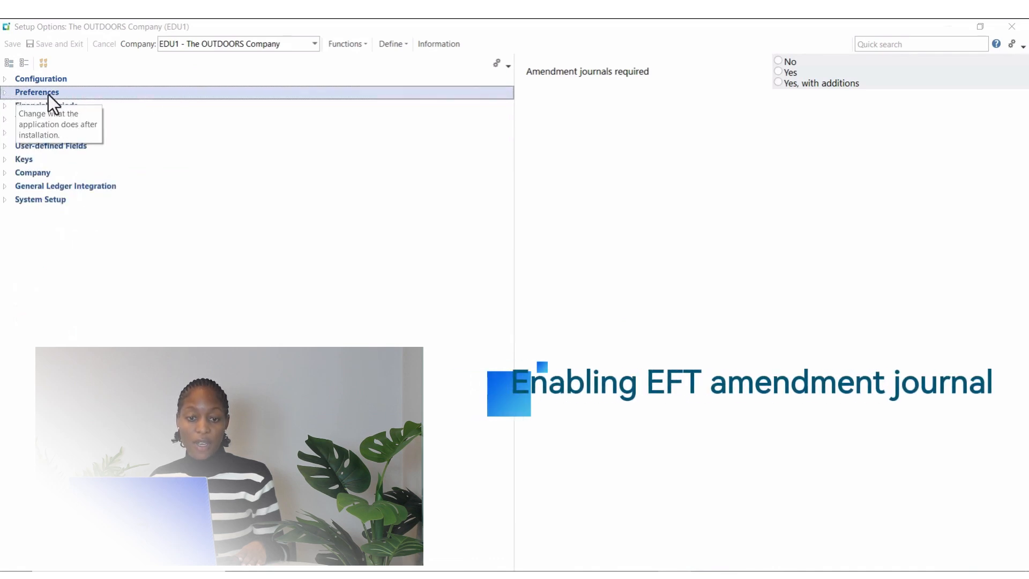
click(4, 93)
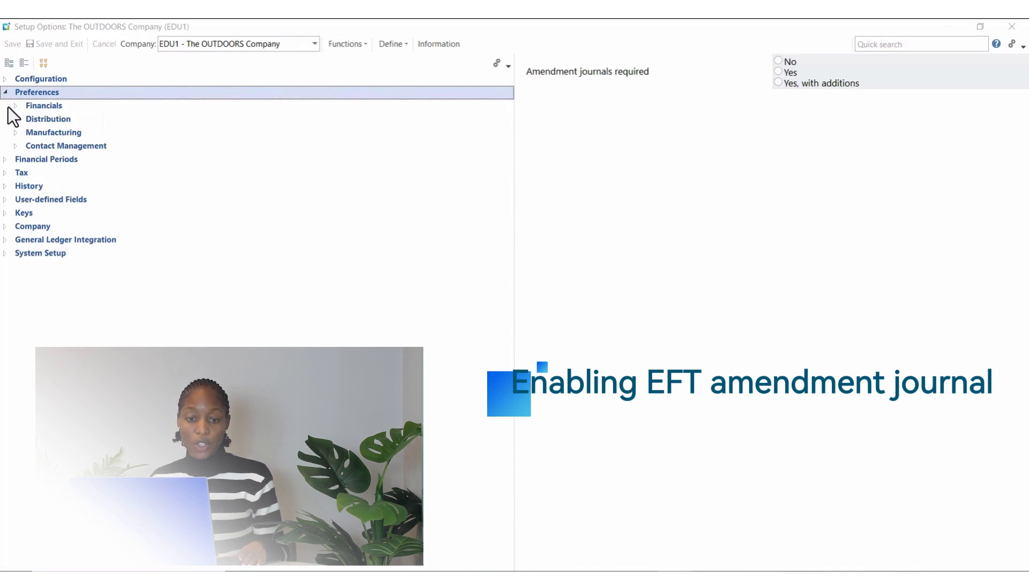
click(12, 107)
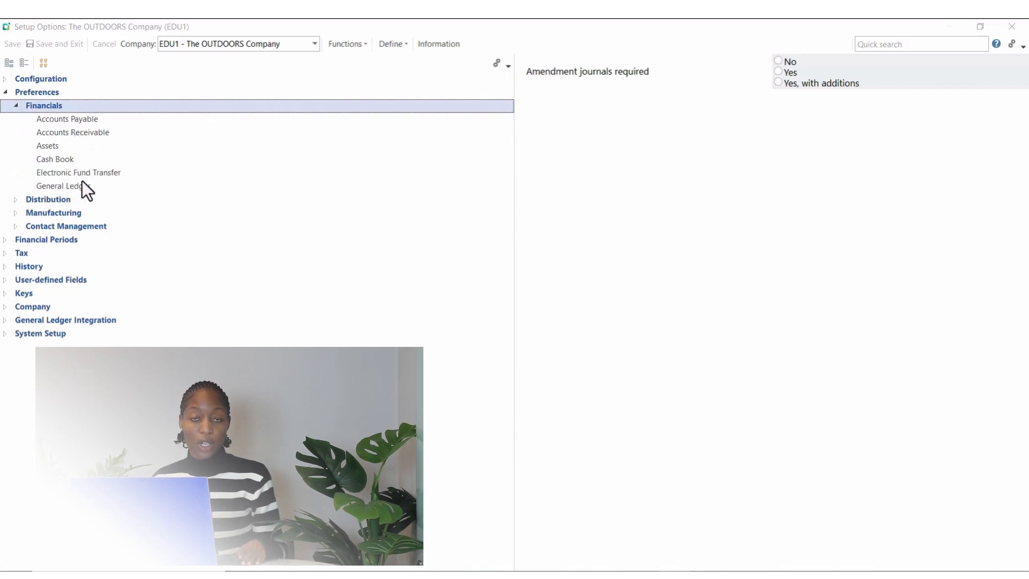
click(99, 172)
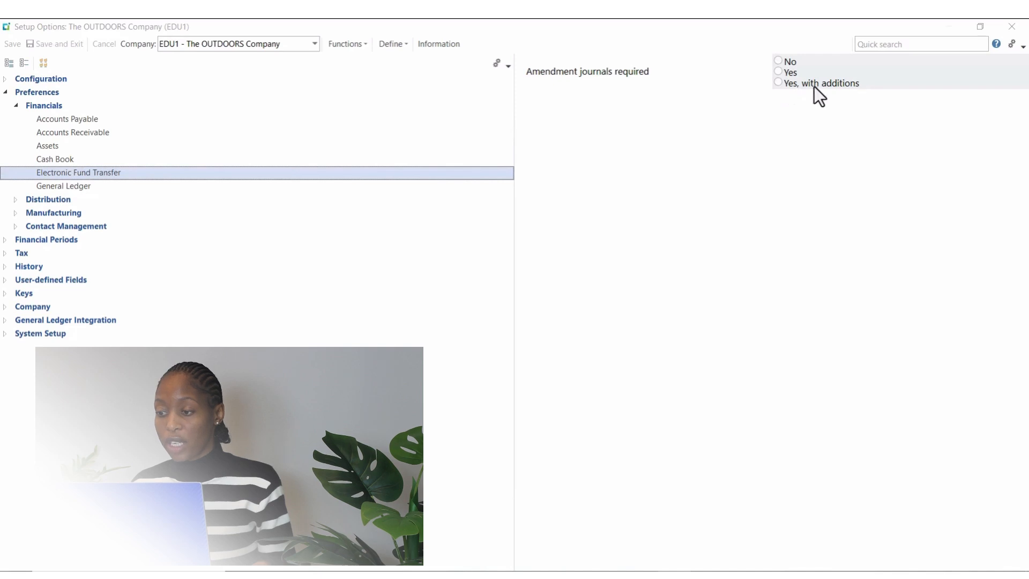
click(779, 84)
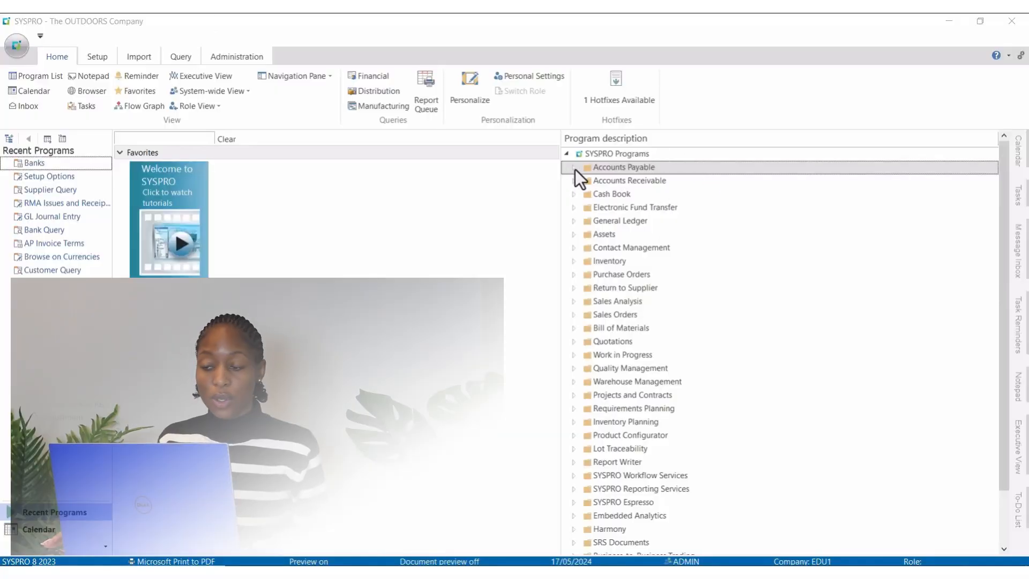
Step: Open the Banks program from the Accounts Payable setup programs and load bank GB
click(574, 169)
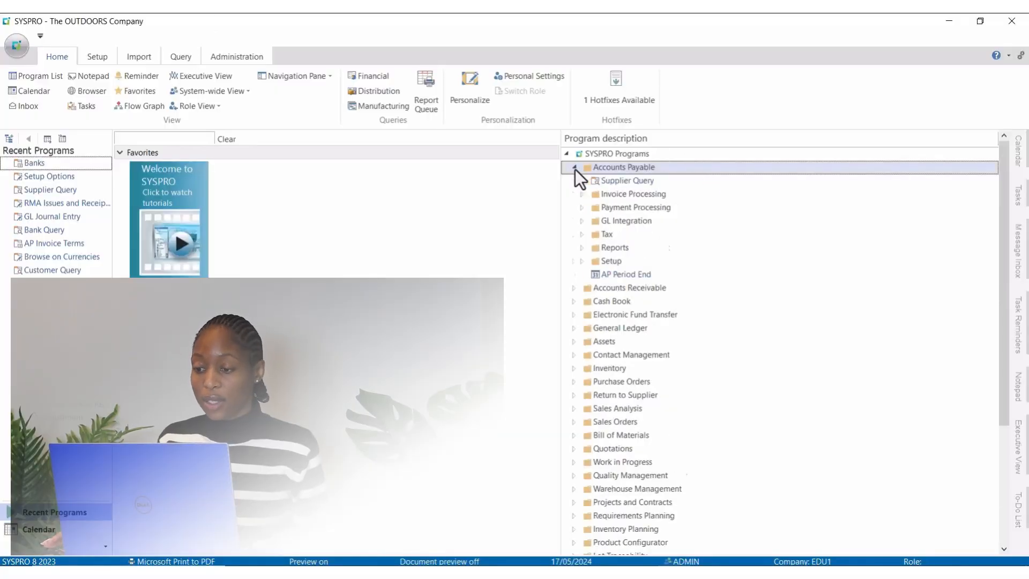
click(581, 262)
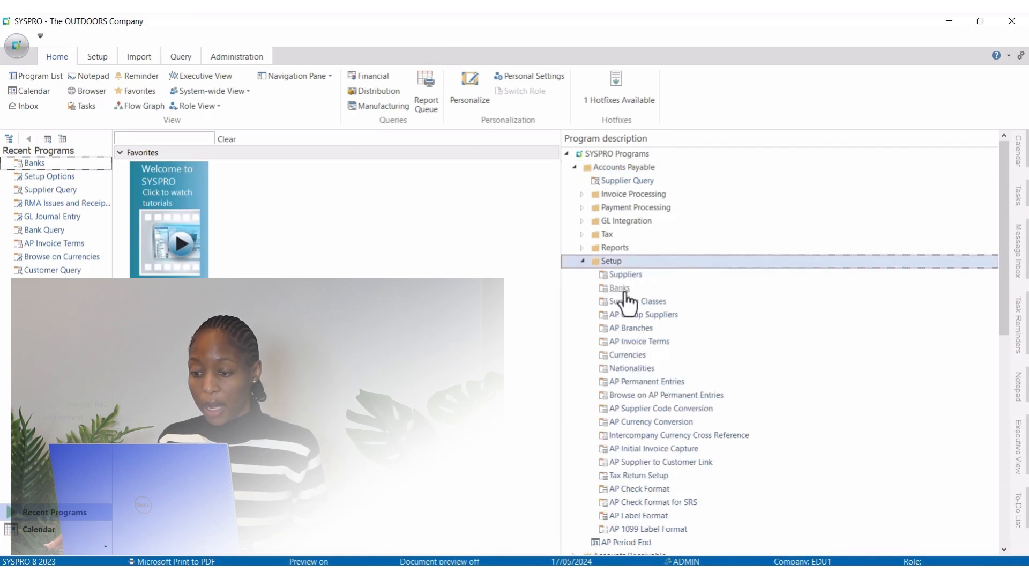
double_click(621, 289)
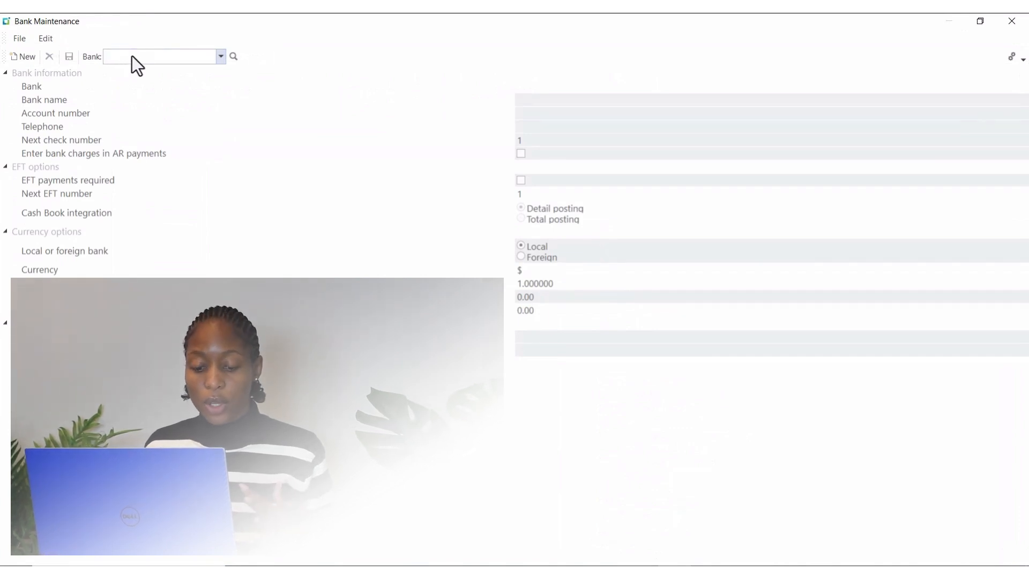
text(GB)
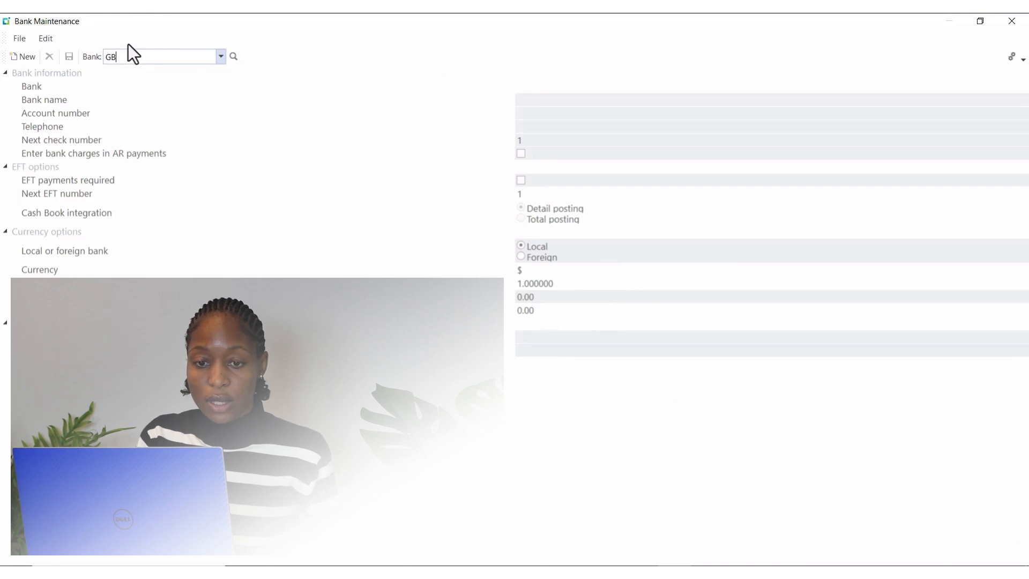
key(Tab)
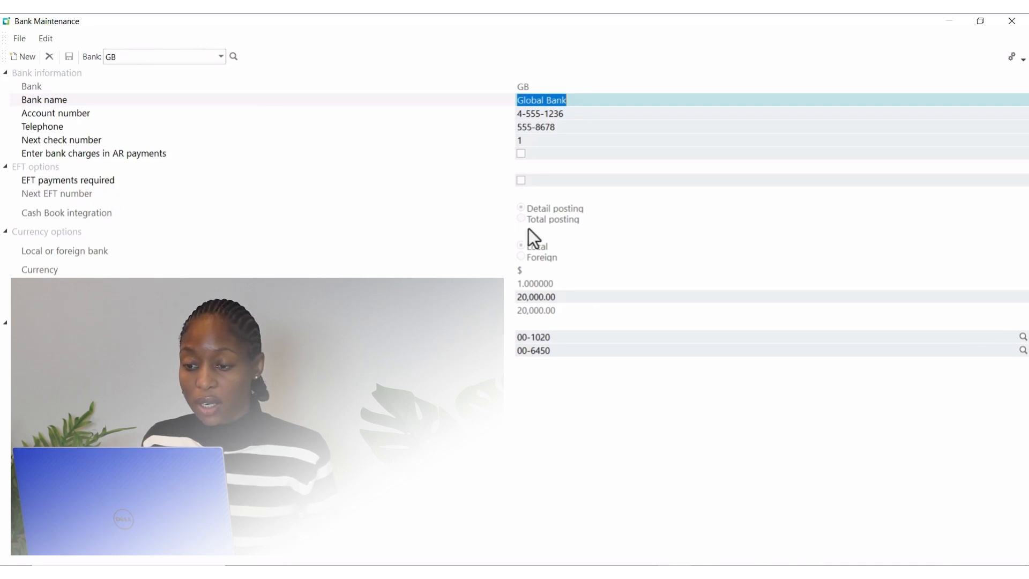
Step: Enable EFT payments required for Global Bank, set the next EFT number to 5000 and save the record
click(522, 181)
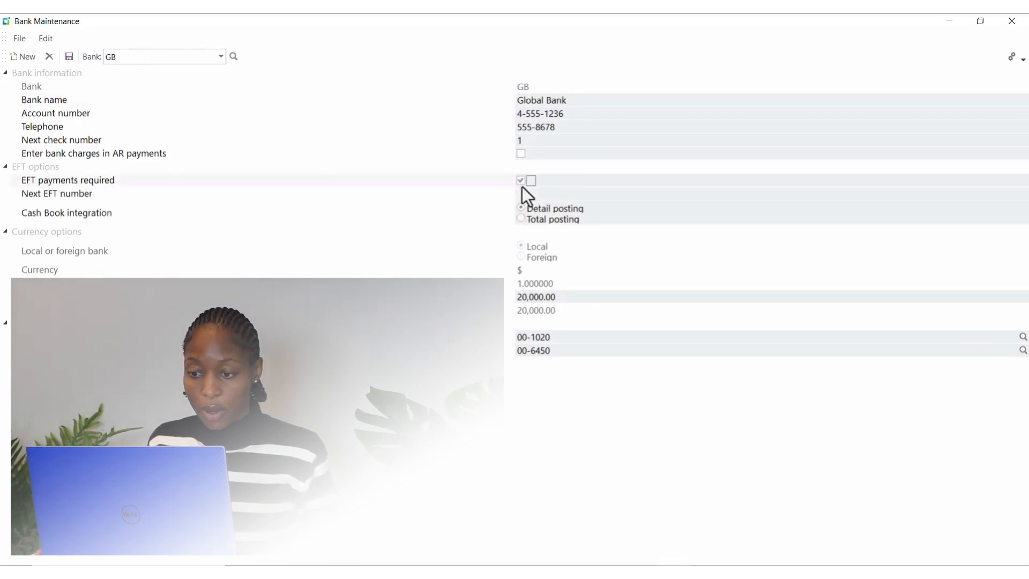
key(Tab)
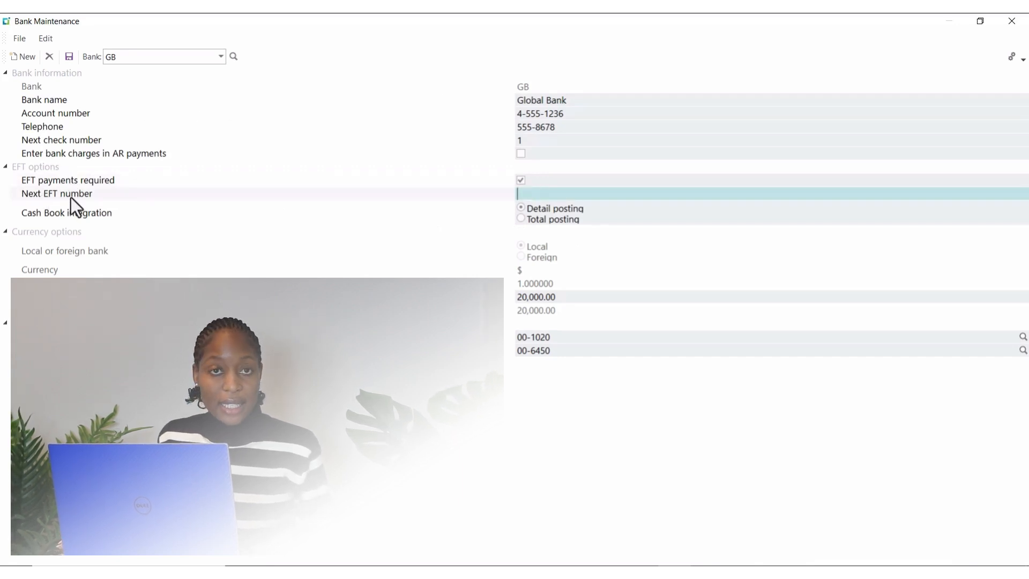
text(5)
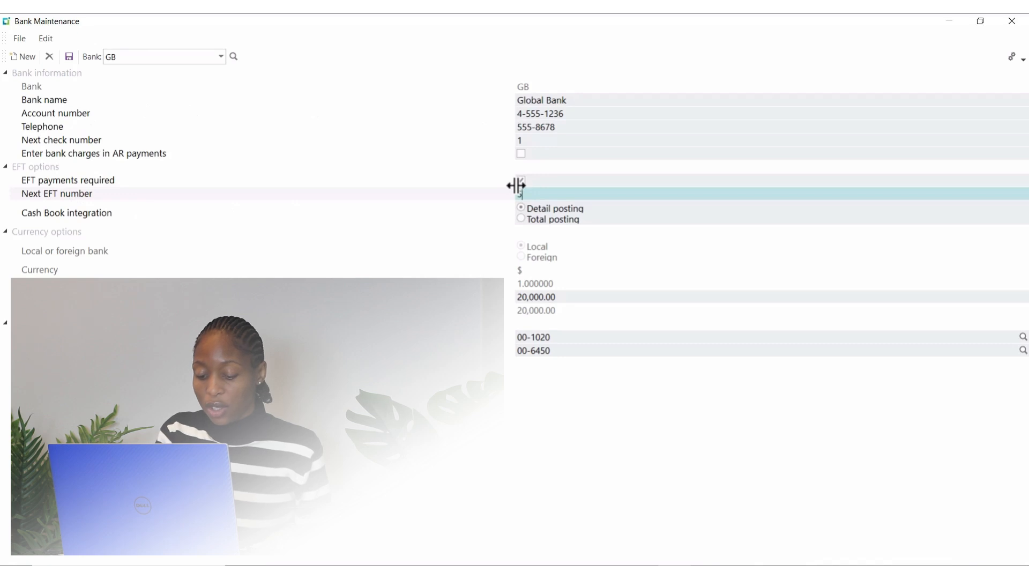
text(00)
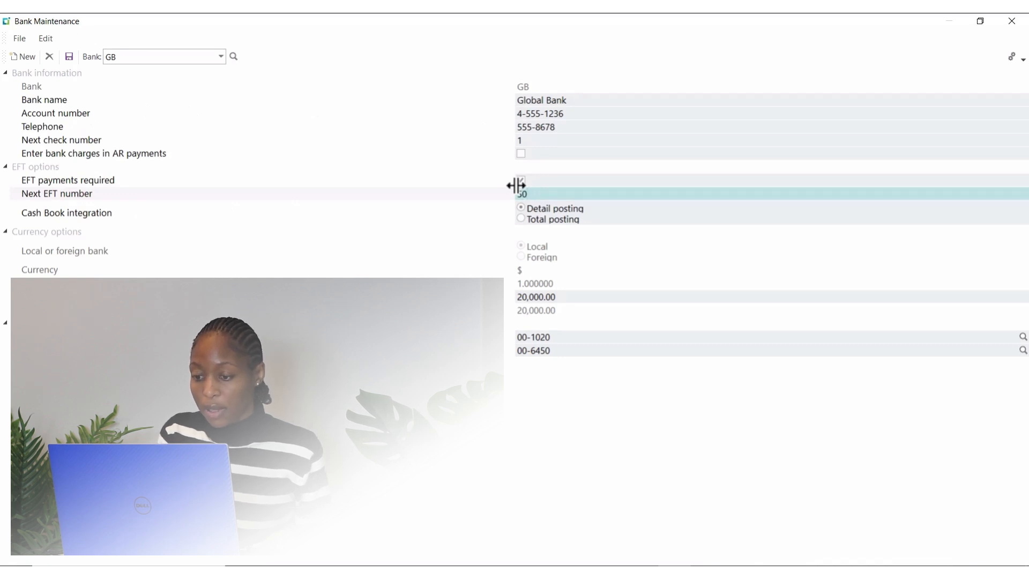
text(0)
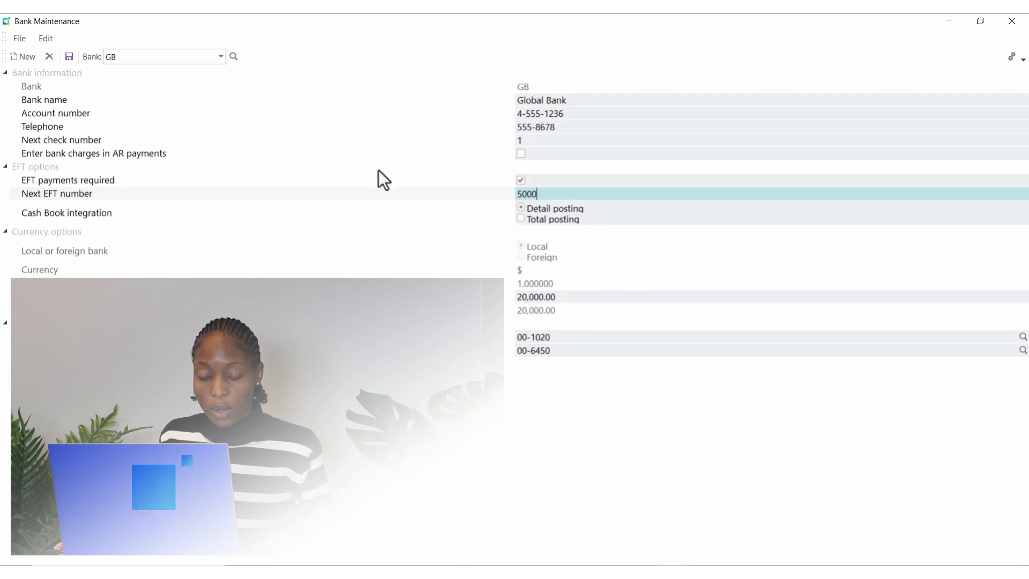
click(72, 56)
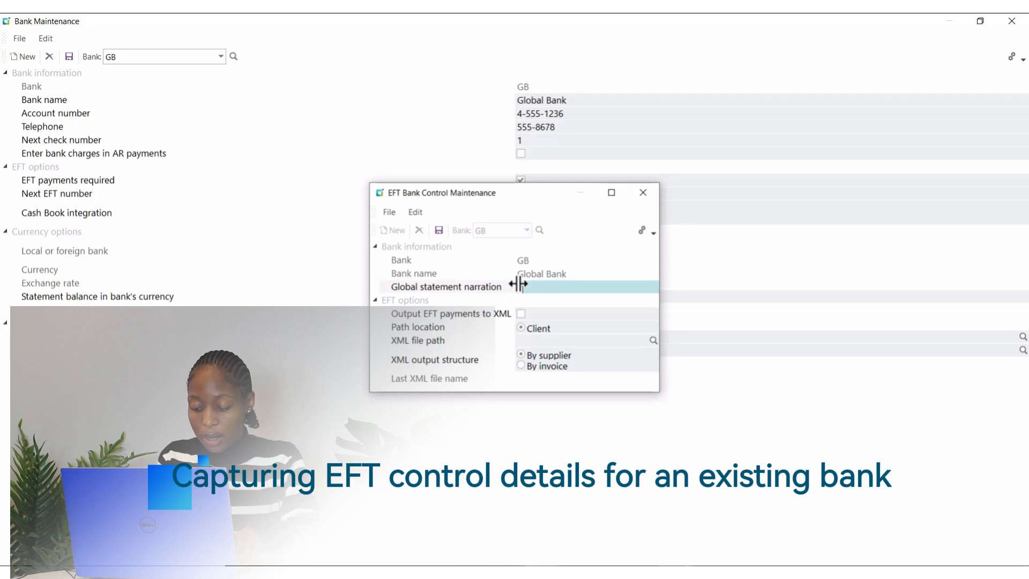
Step: Enter "Payment from The Outdoors Co." as the global statement narration in the EFT control details for bank GB
text(Paym)
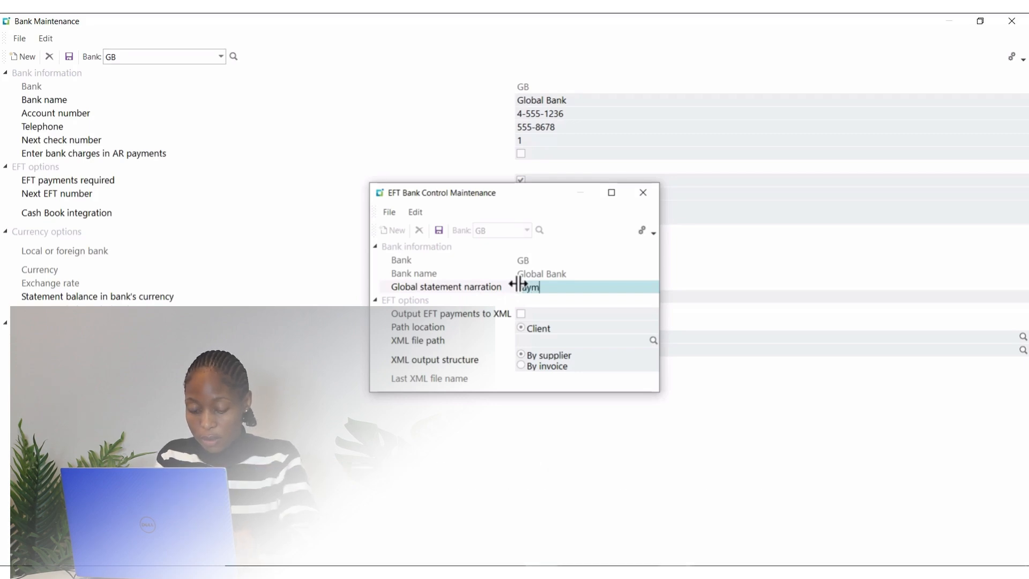
text(ent from )
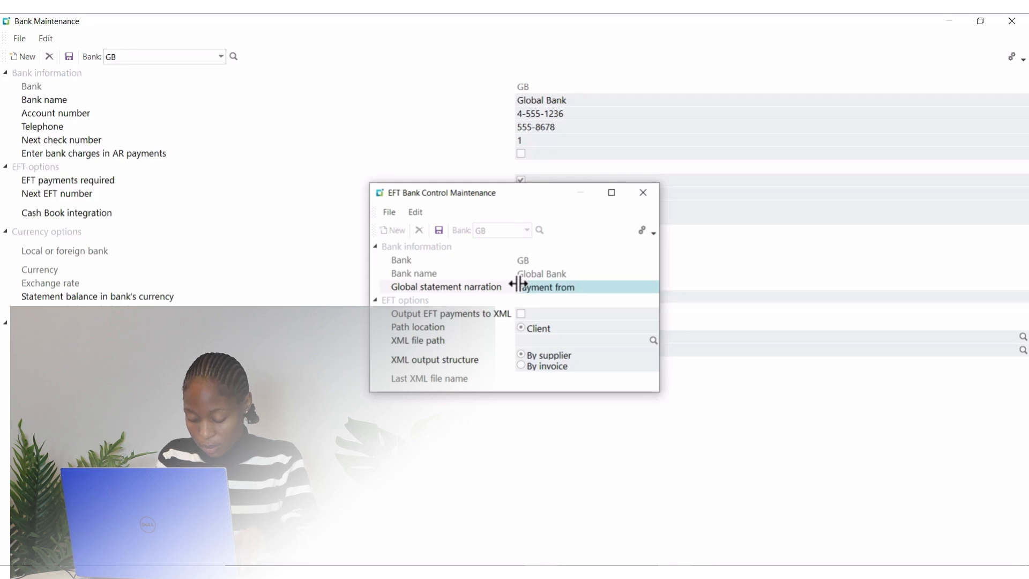
text(The Out)
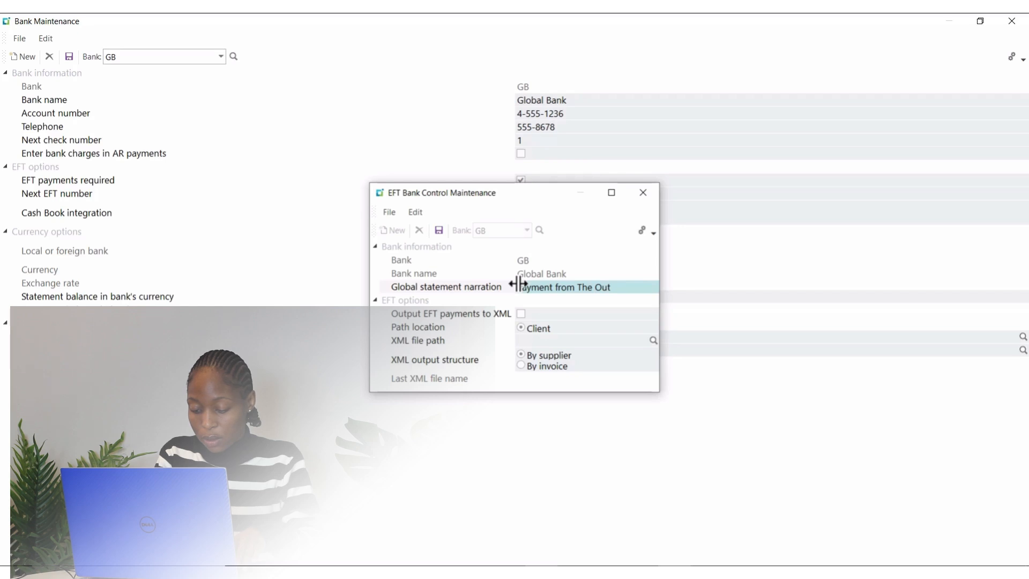
text(doors Co)
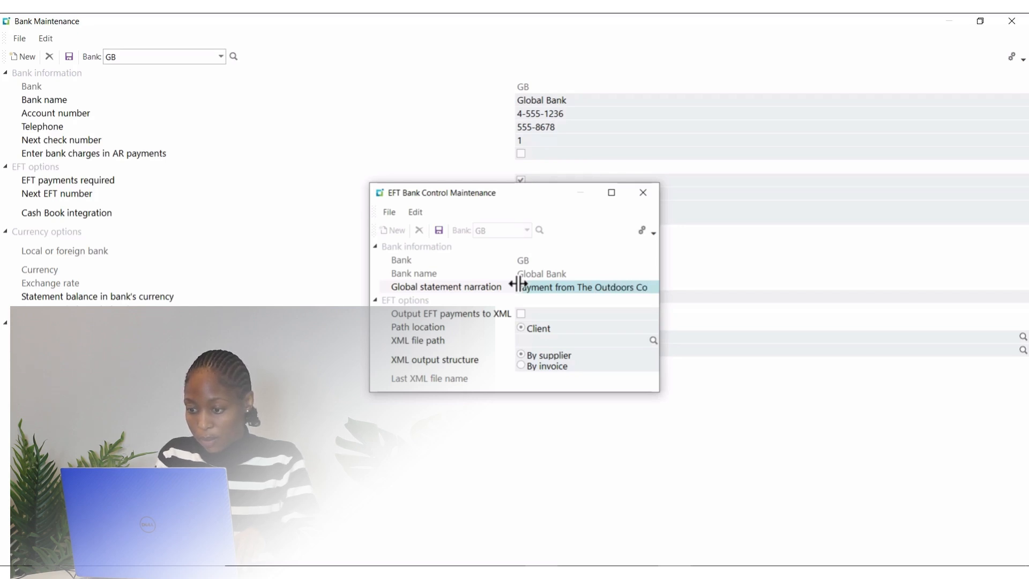
text(.)
key(Tab)
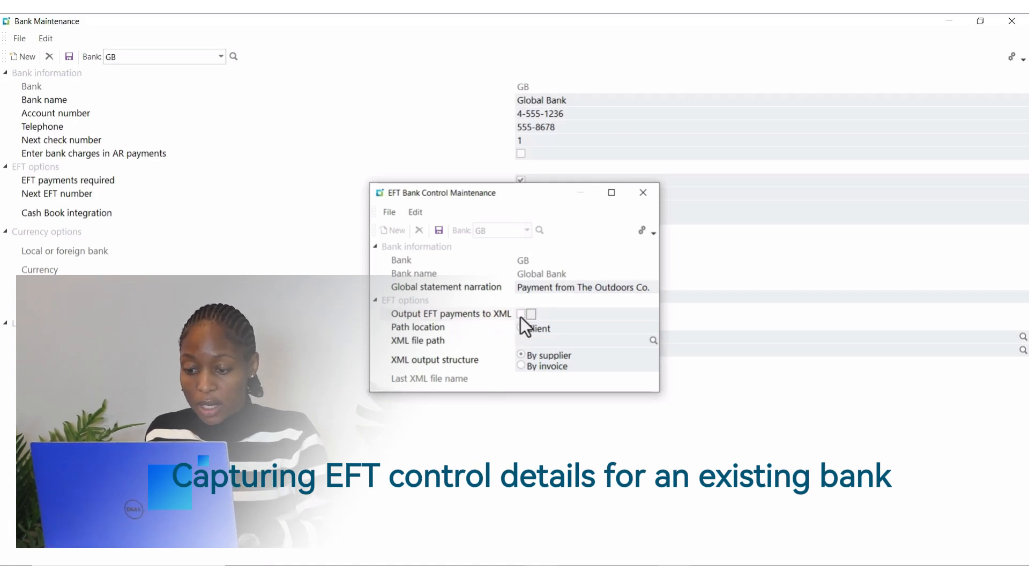
Step: Enable output of EFT payments to XML and set the XML file path to C:\SYSPRO8\XML
click(520, 315)
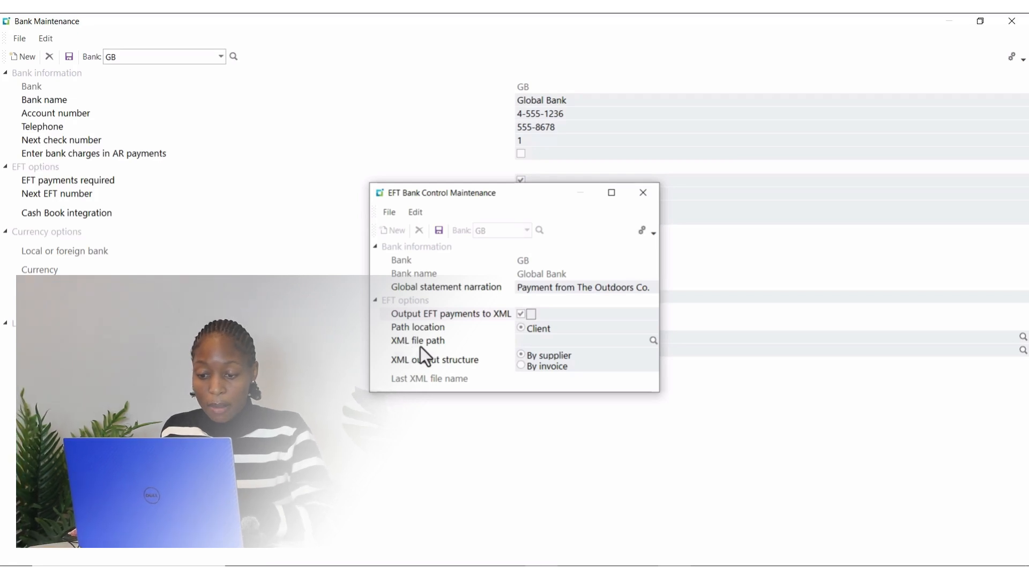
click(523, 341)
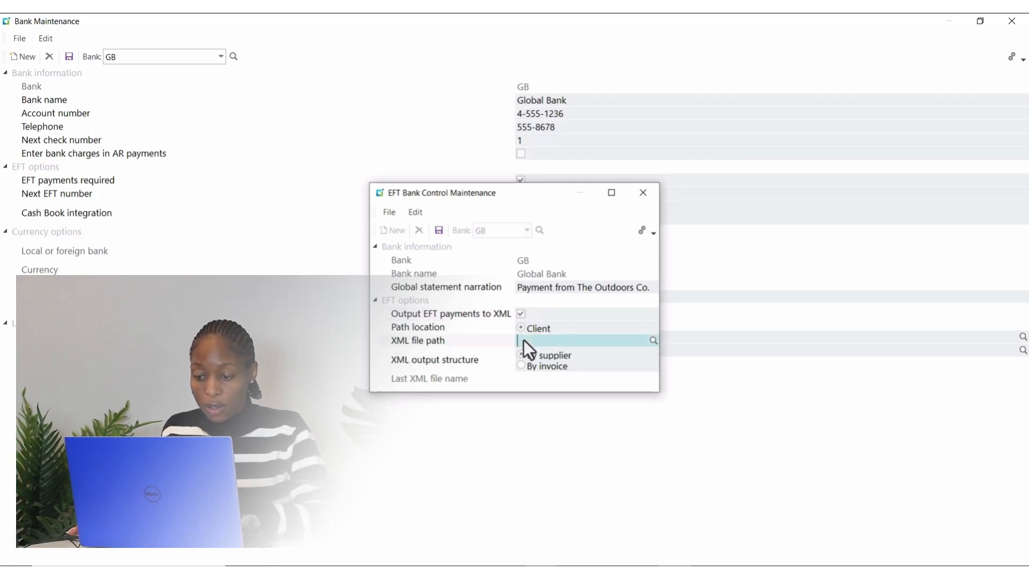
click(653, 339)
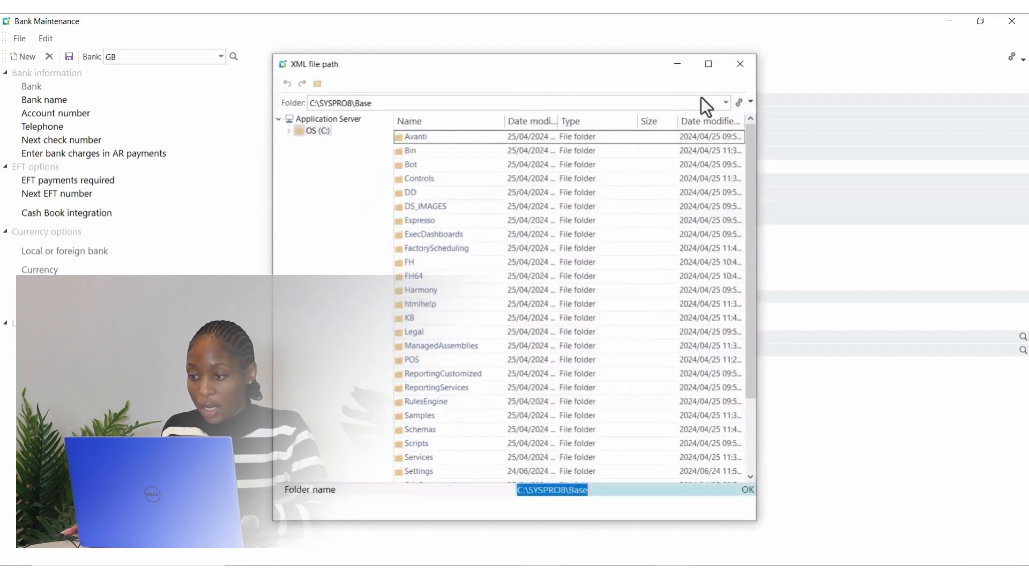
click(739, 63)
right_click(527, 342)
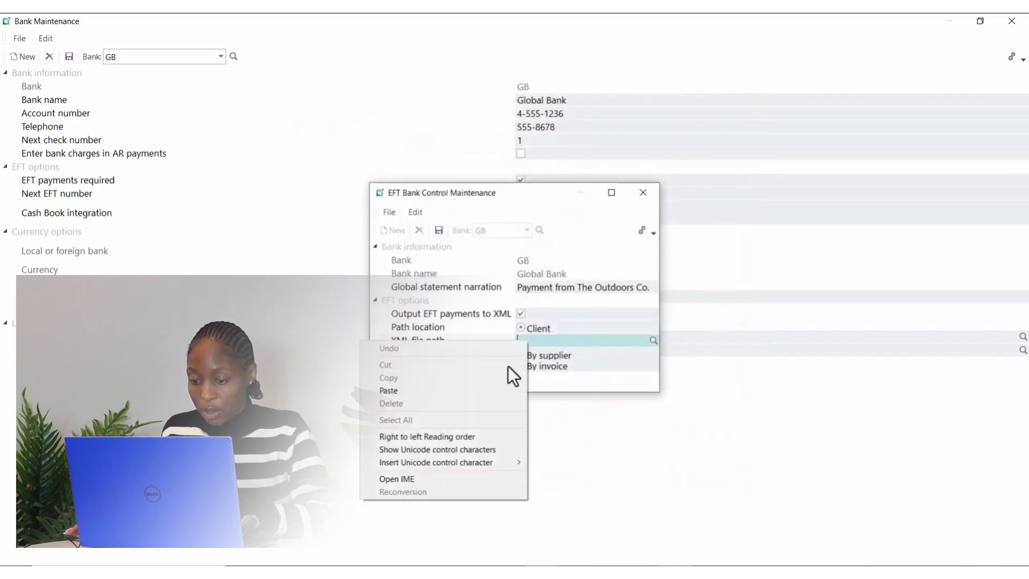
click(424, 387)
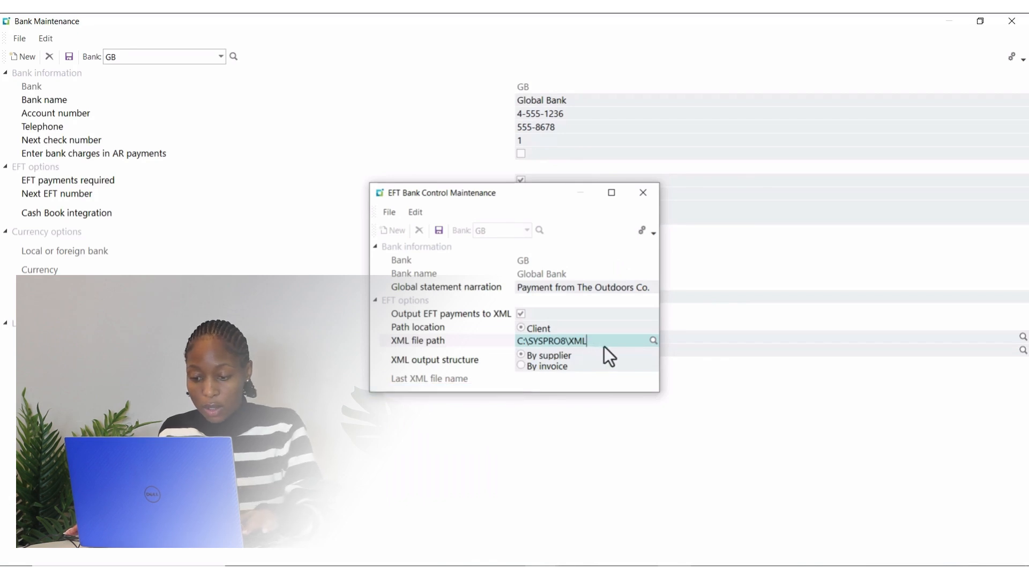
key(Tab)
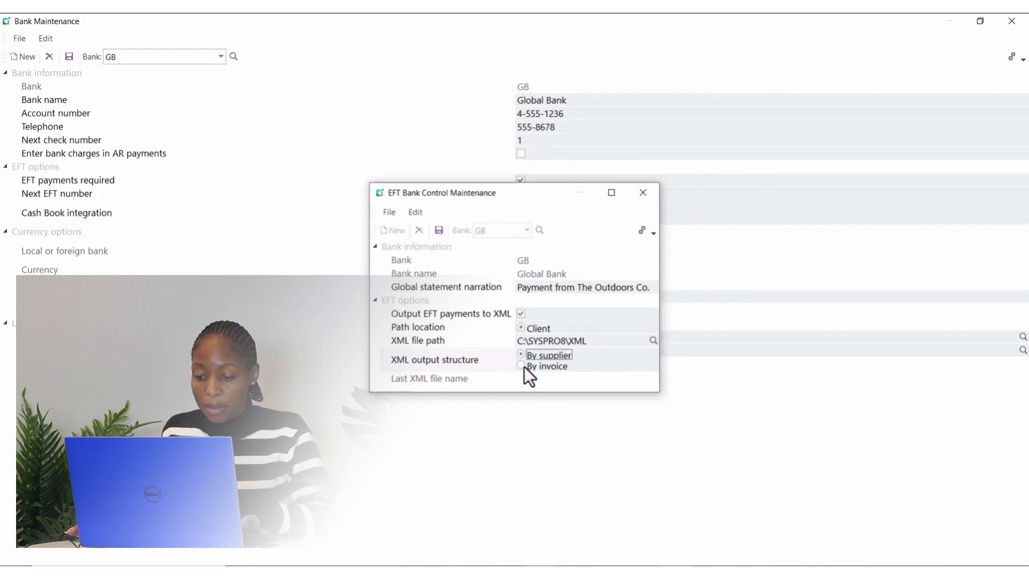
Step: Set the XML output structure to By invoice, save the EFT control details and close Bank Maintenance
click(548, 366)
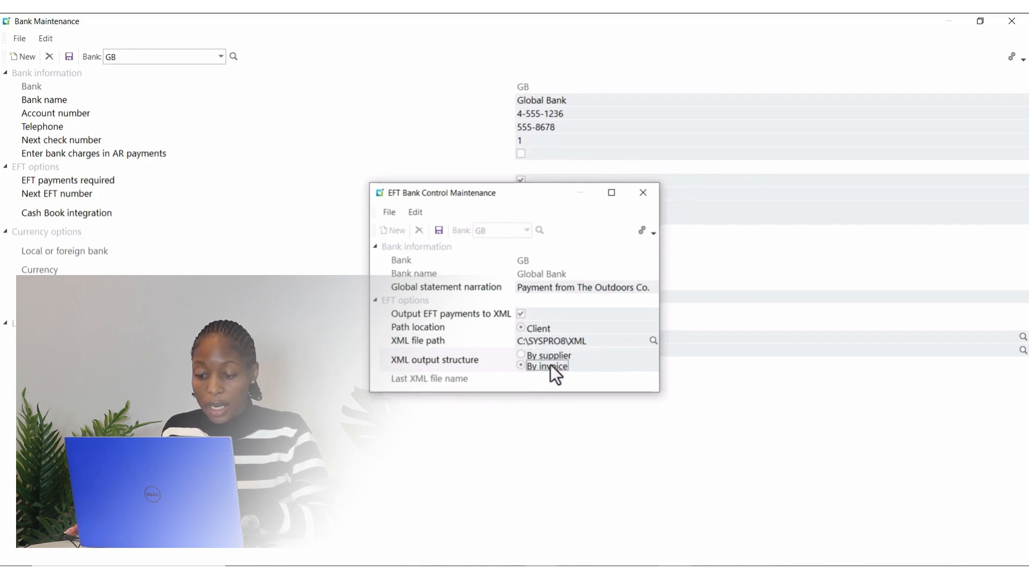
click(441, 234)
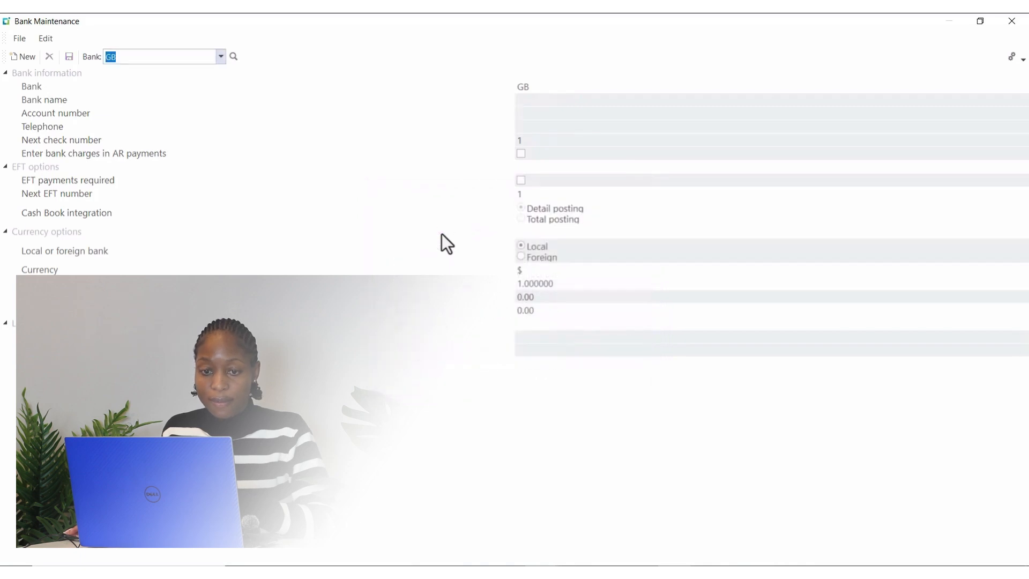
click(1011, 23)
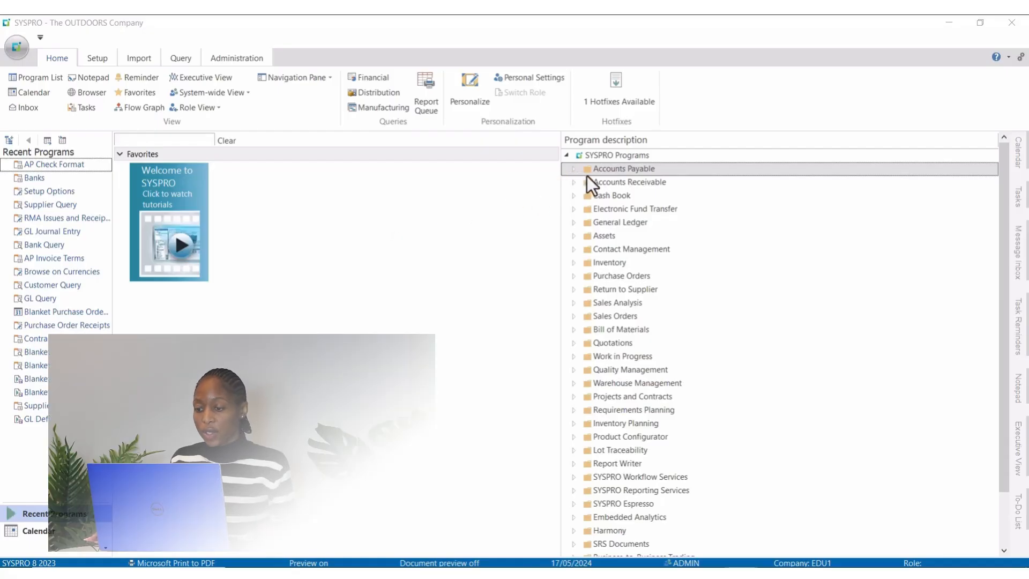
Step: Open AP Check Format from the Accounts Payable setup programs and load bank CB
click(586, 172)
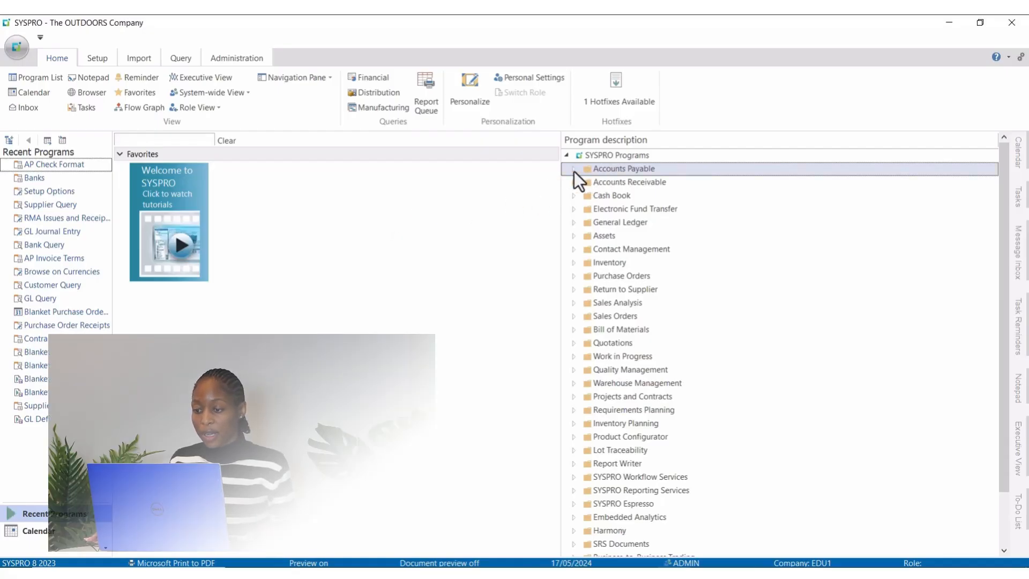
click(574, 170)
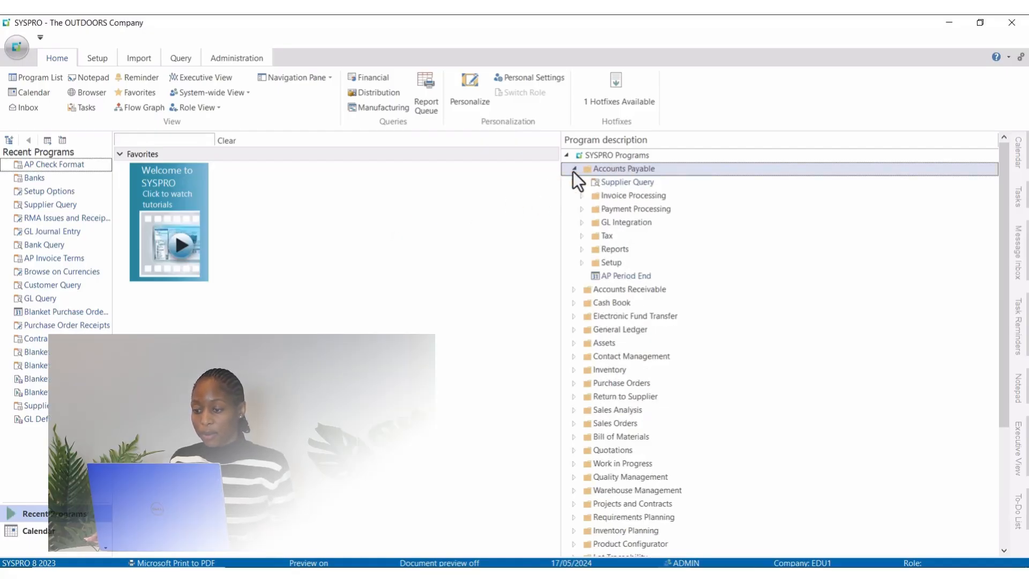
click(582, 262)
scroll(657, 364, down, 1)
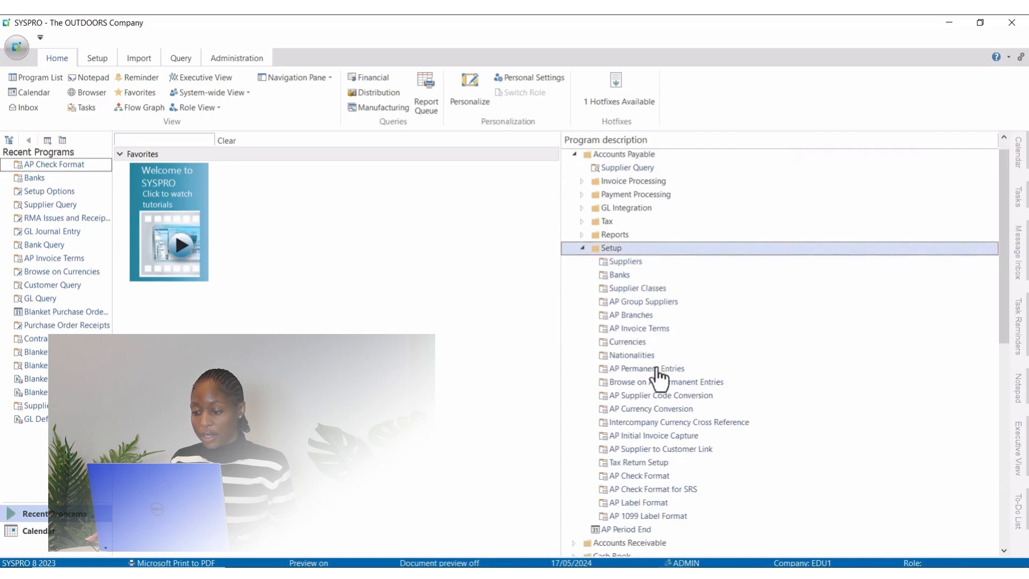
scroll(656, 375, down, 1)
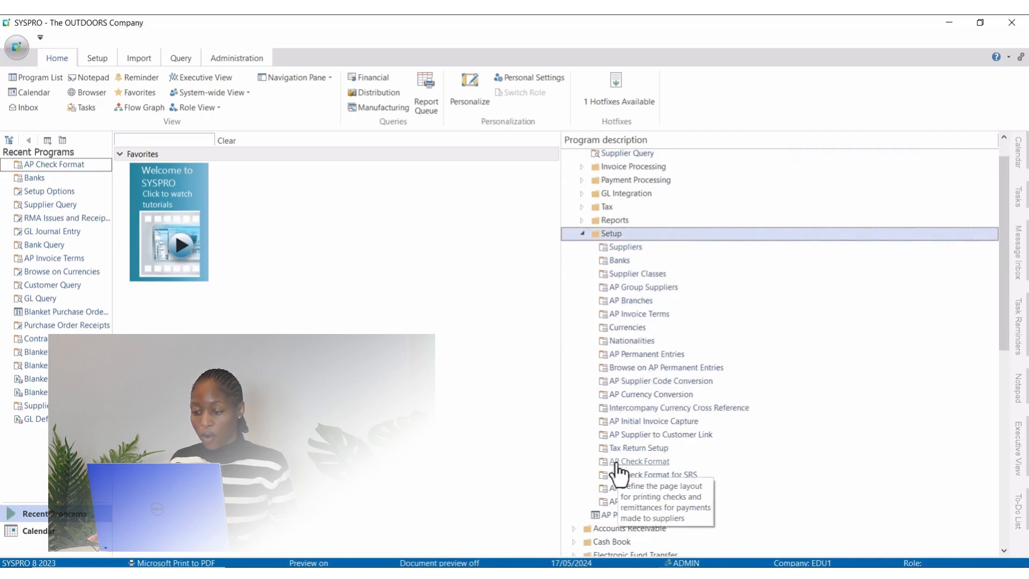
double_click(659, 465)
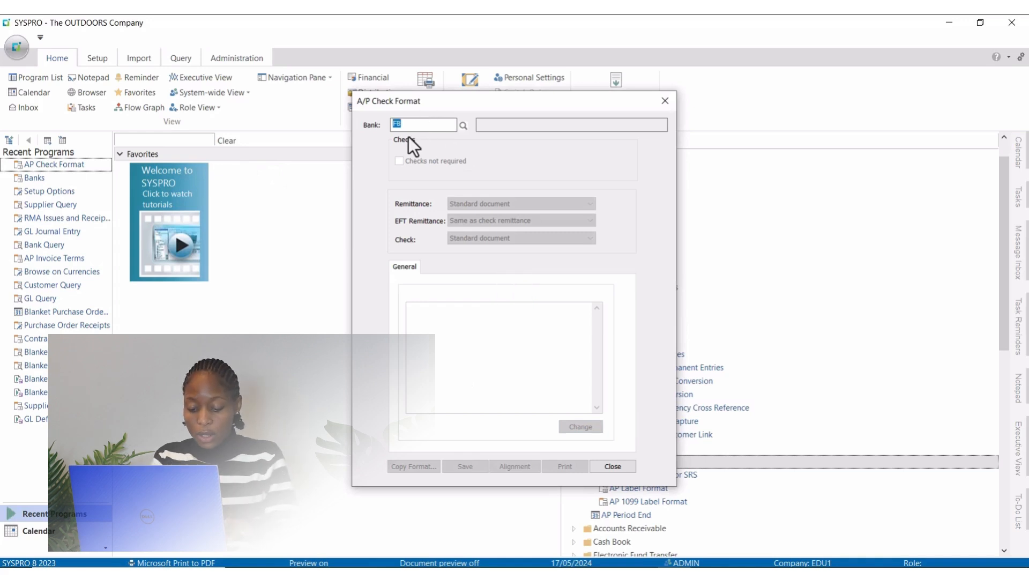
text(CB)
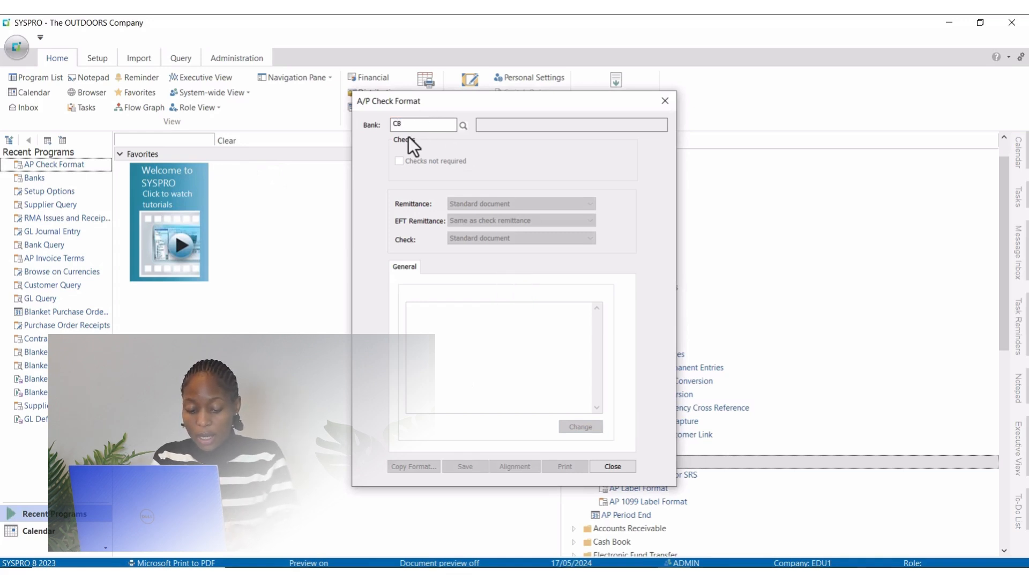
key(Tab)
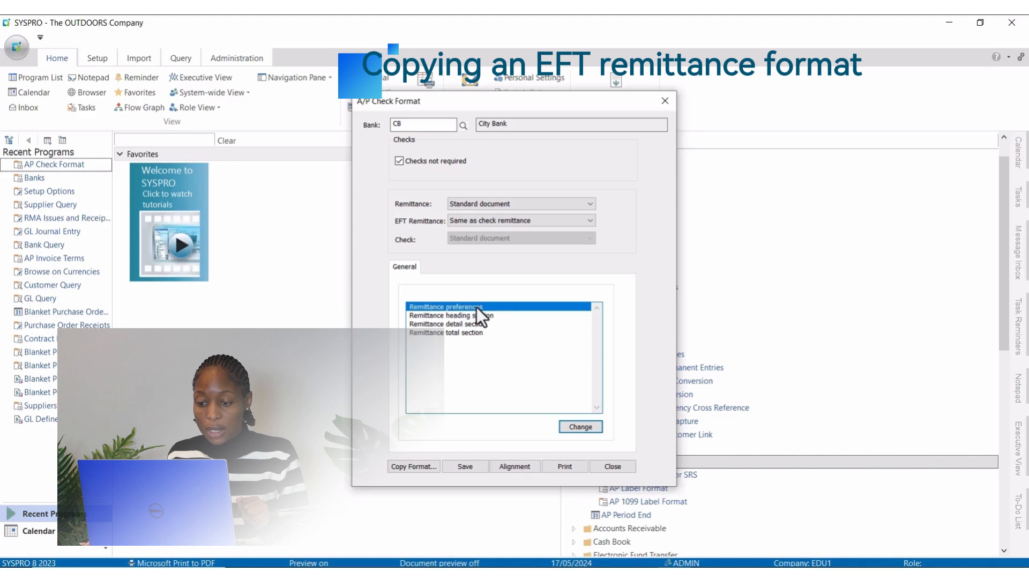
Step: Copy the check format from bank FB to City Bank, save it and close the A/P Check Format window
click(411, 469)
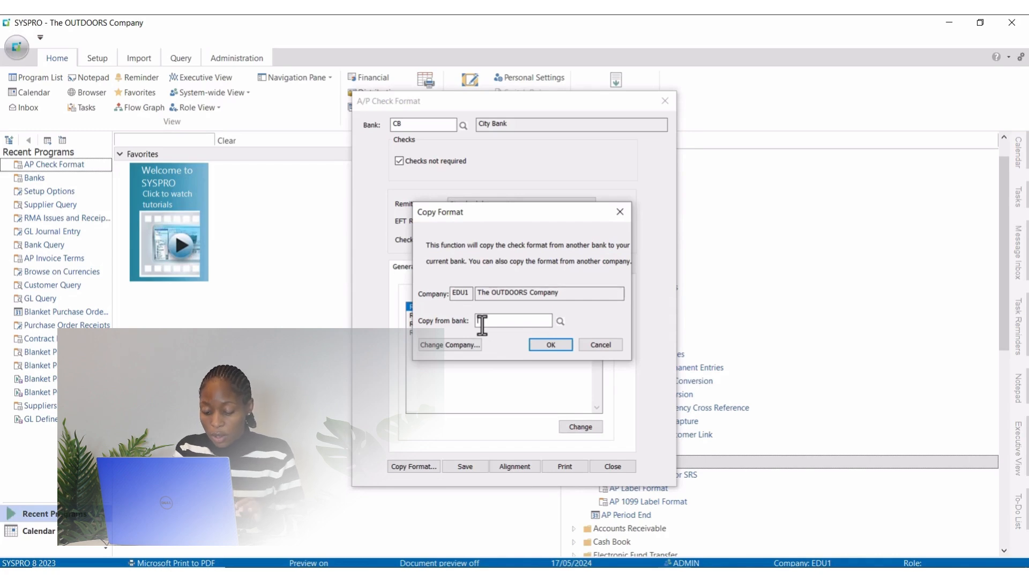
key(Tab)
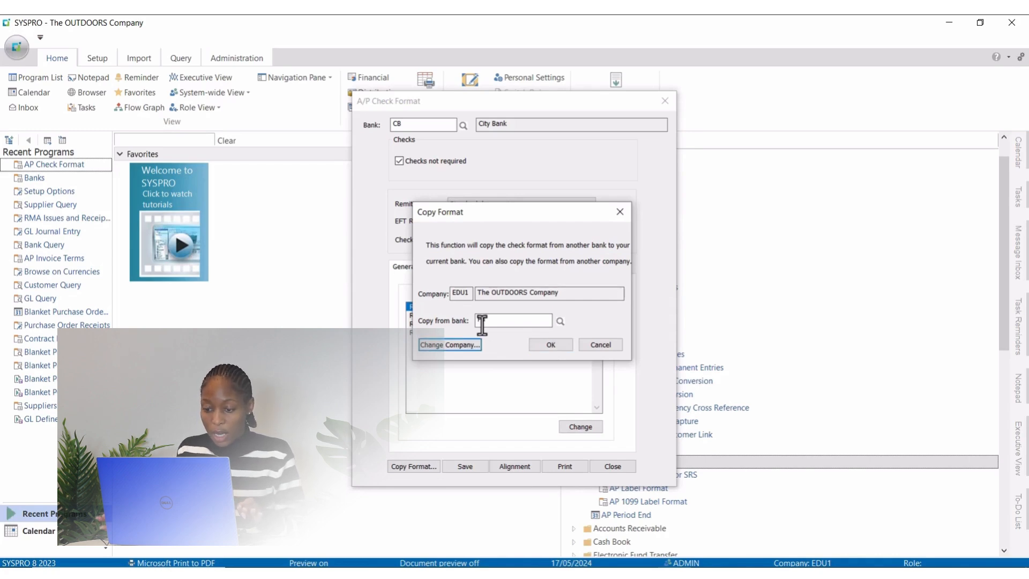
click(482, 322)
text(FB)
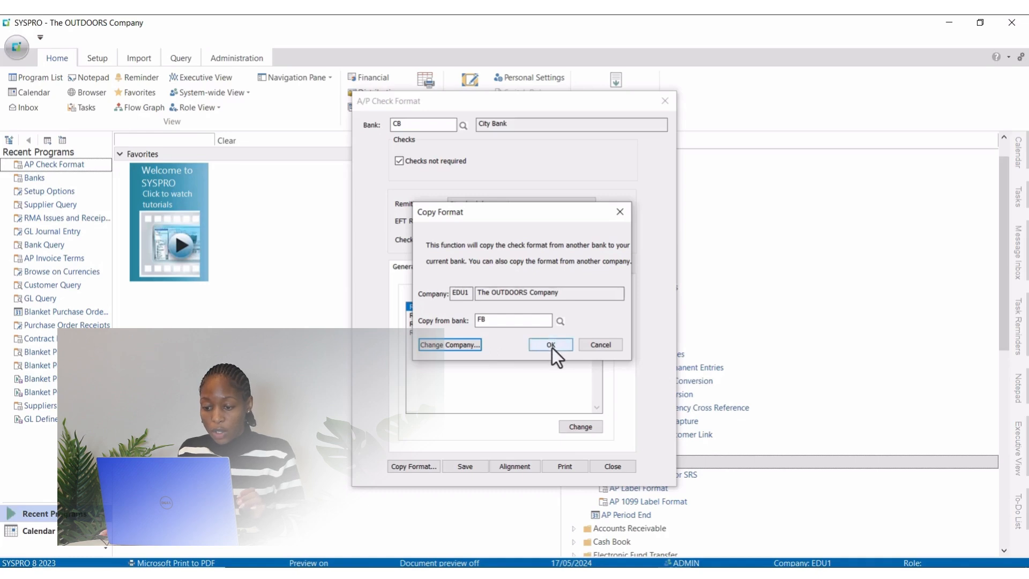
click(551, 345)
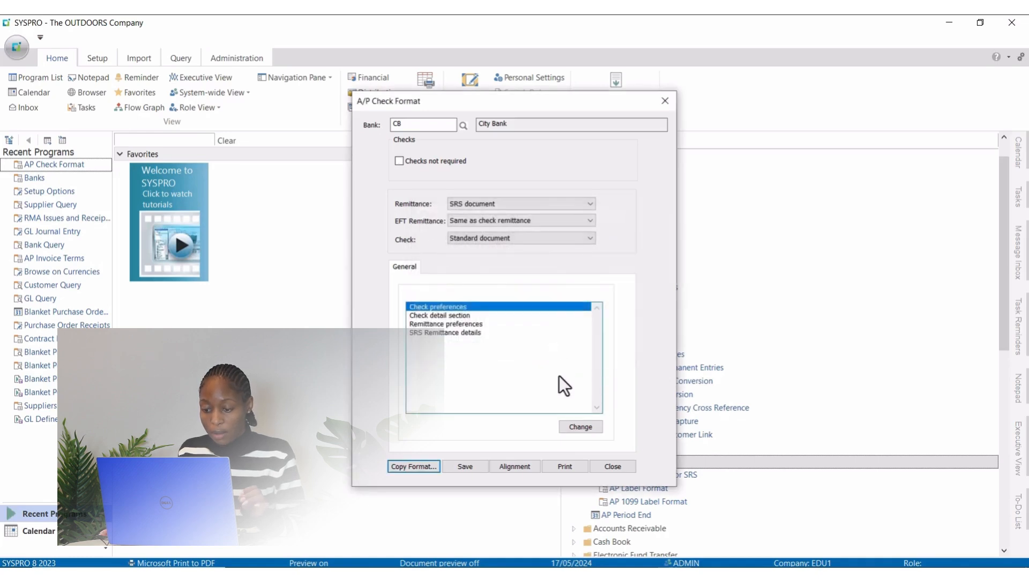
click(461, 467)
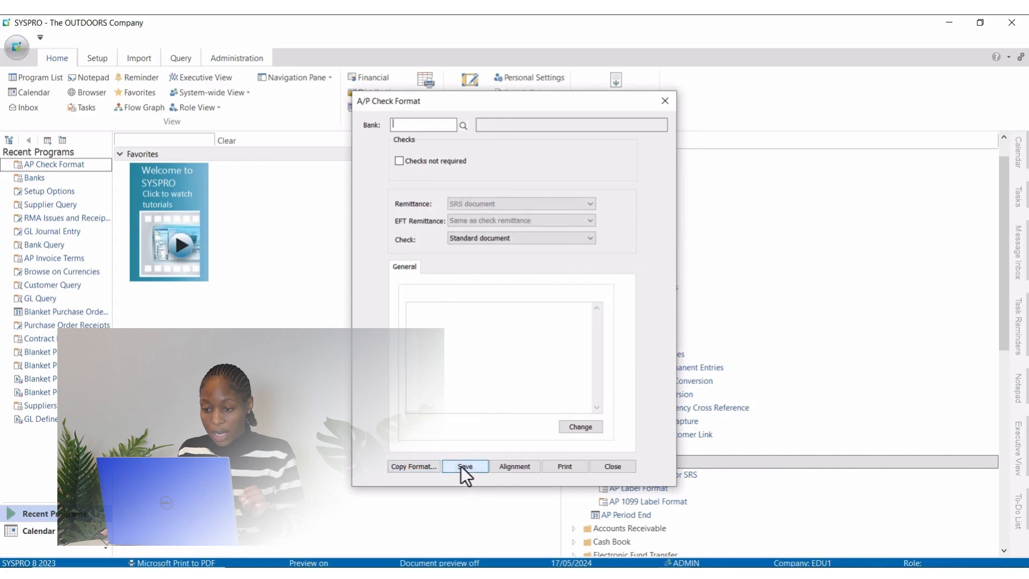
click(670, 101)
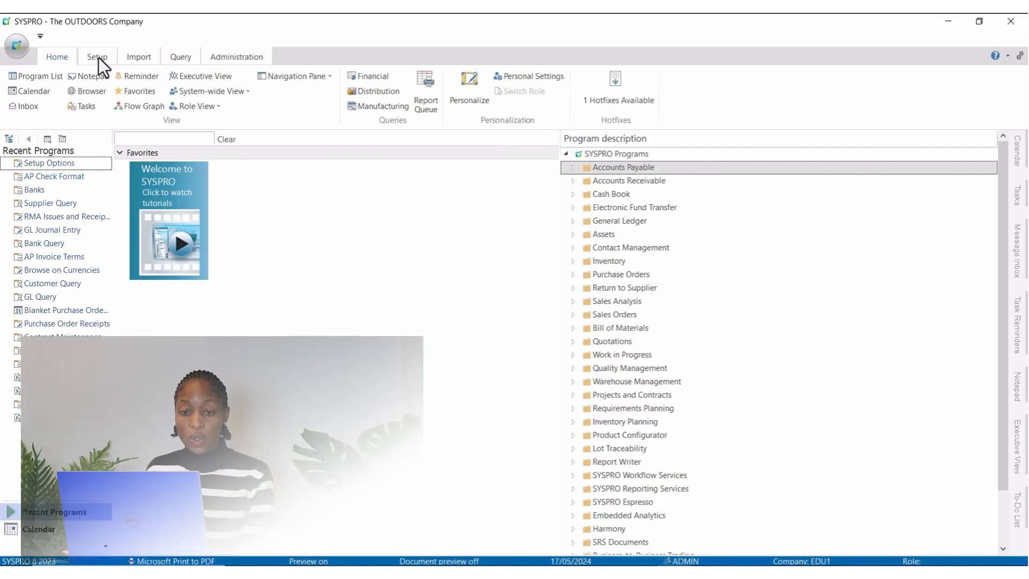
Step: Open Setup Options for The OUTDOORS Company and dismiss the logon error dialog
click(97, 59)
click(19, 107)
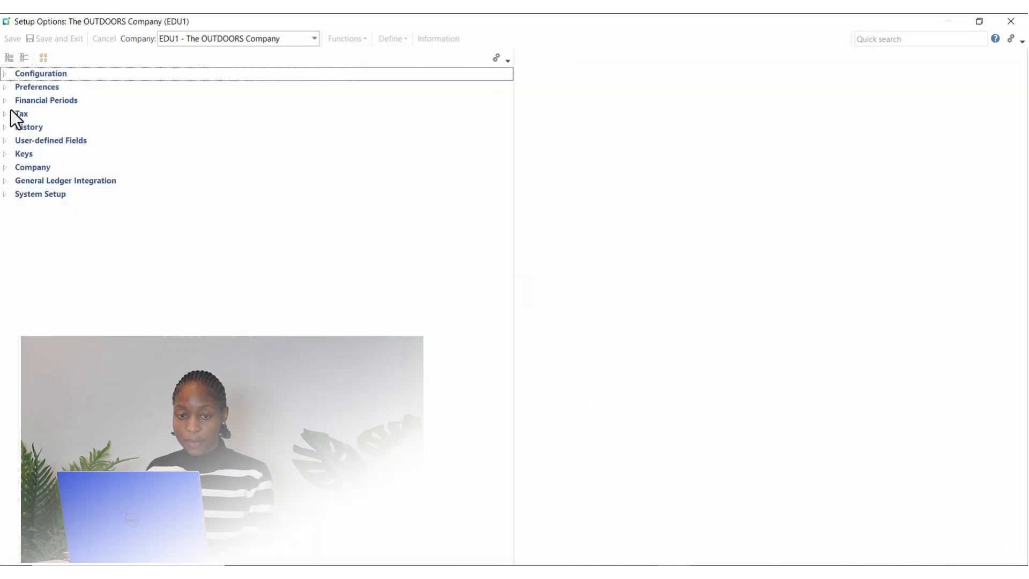
click(648, 349)
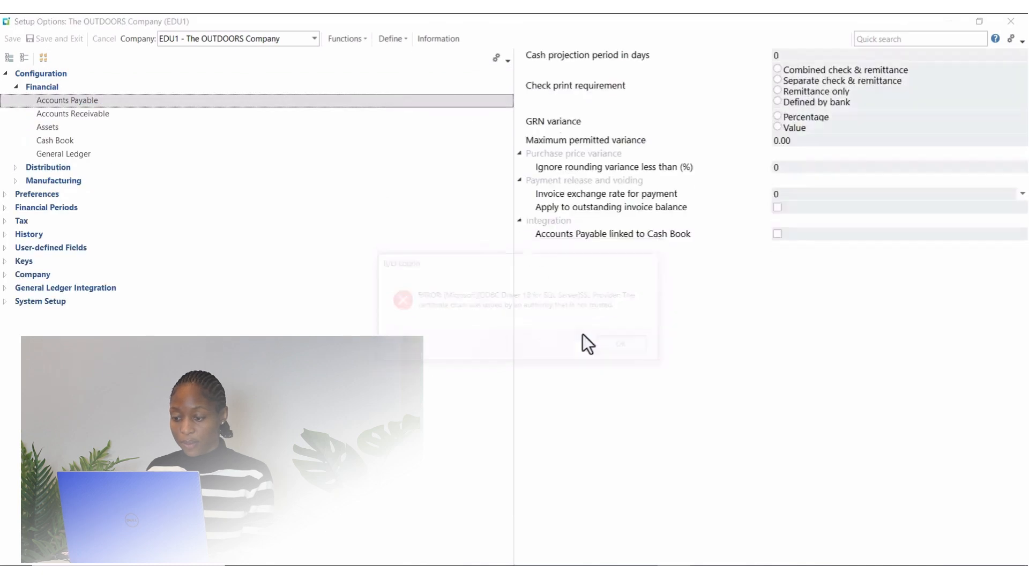
Step: Set the check print requirement to "Defined by bank" in the Accounts Payable configuration under Financial
click(13, 88)
click(5, 73)
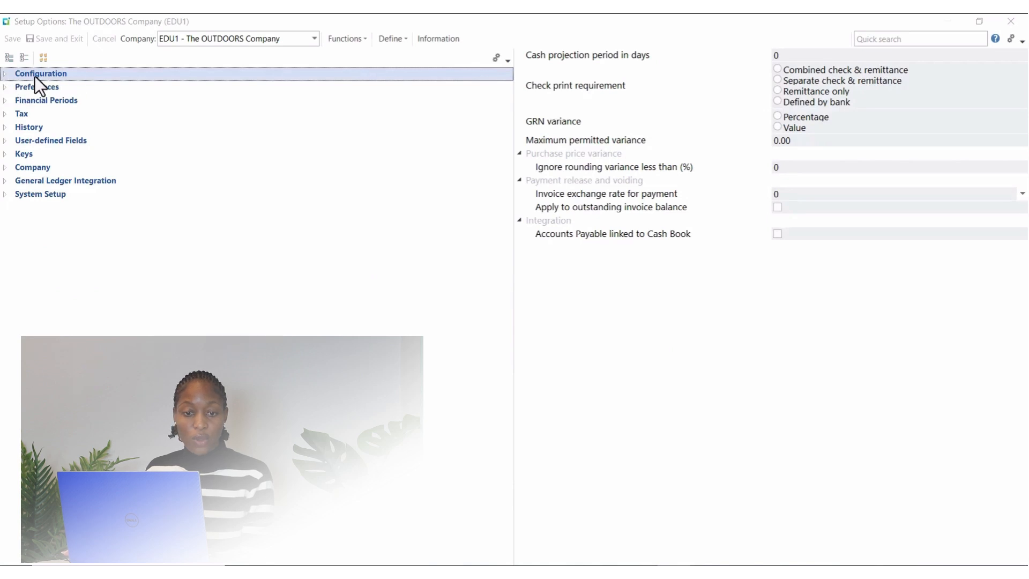
click(5, 74)
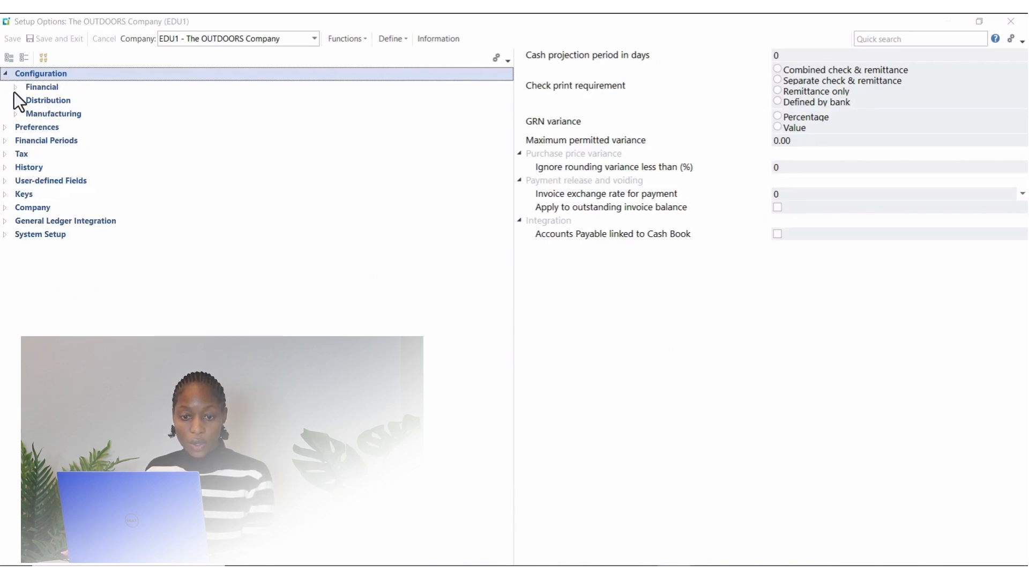
click(15, 88)
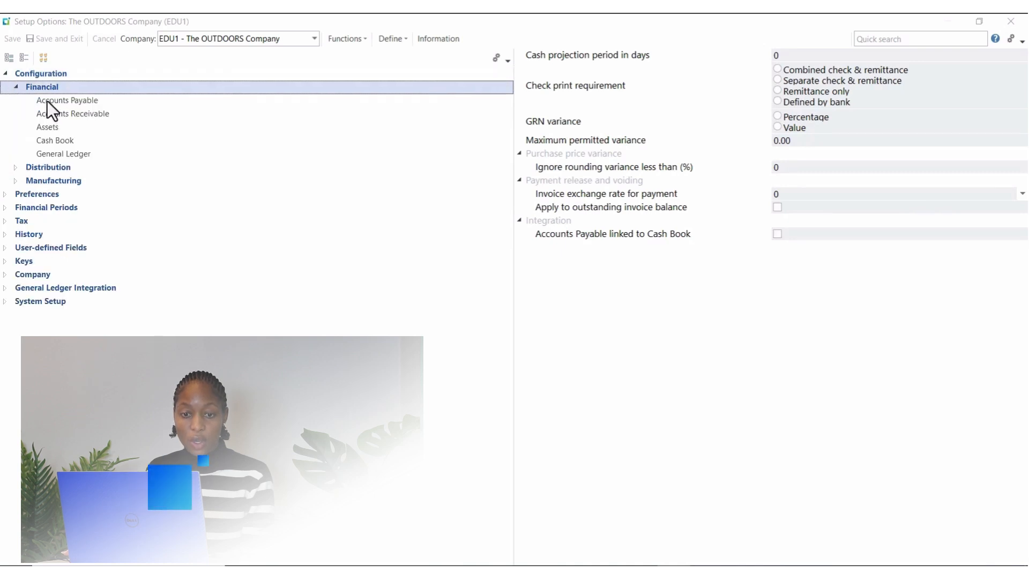
click(82, 104)
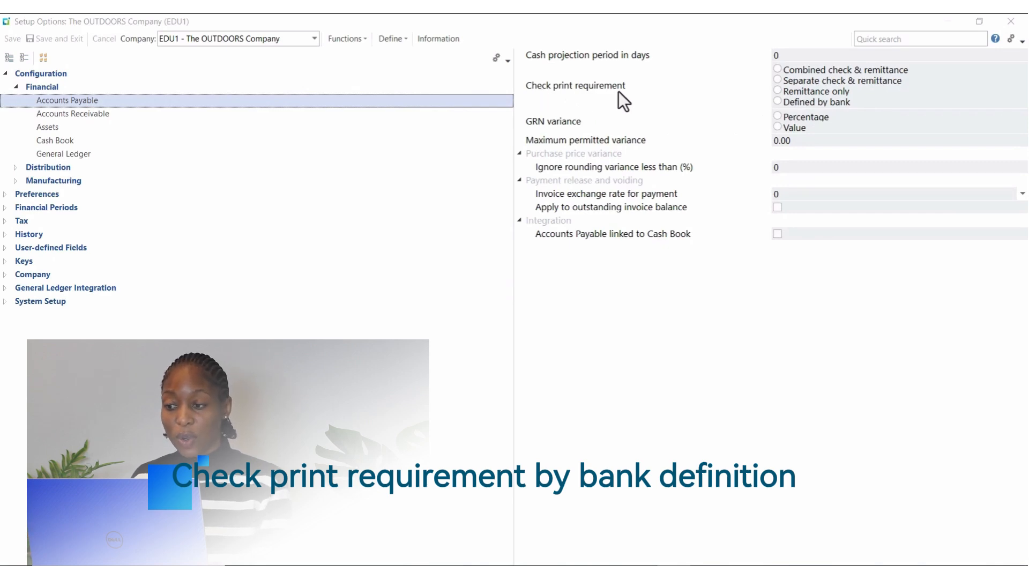
click(777, 101)
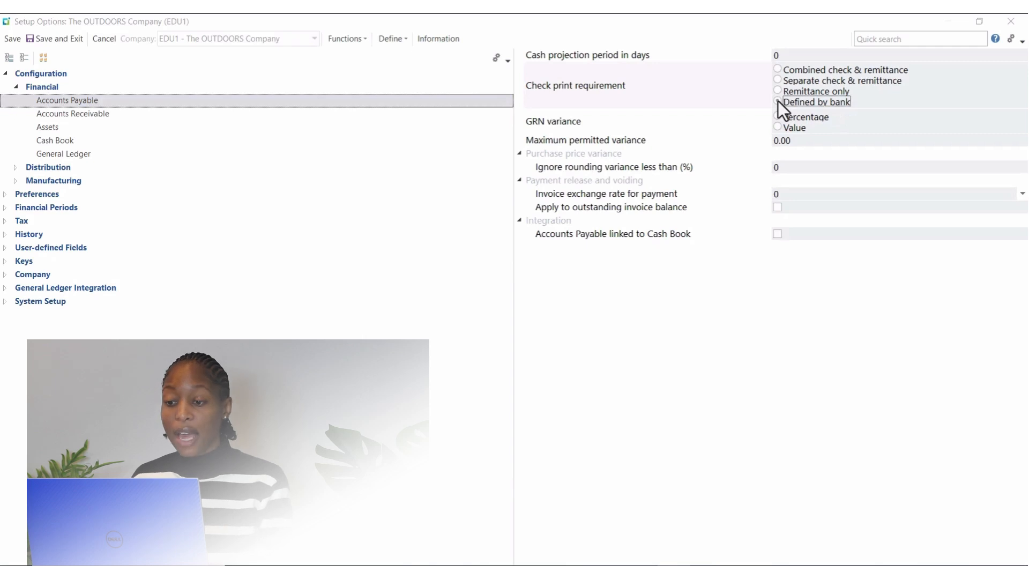